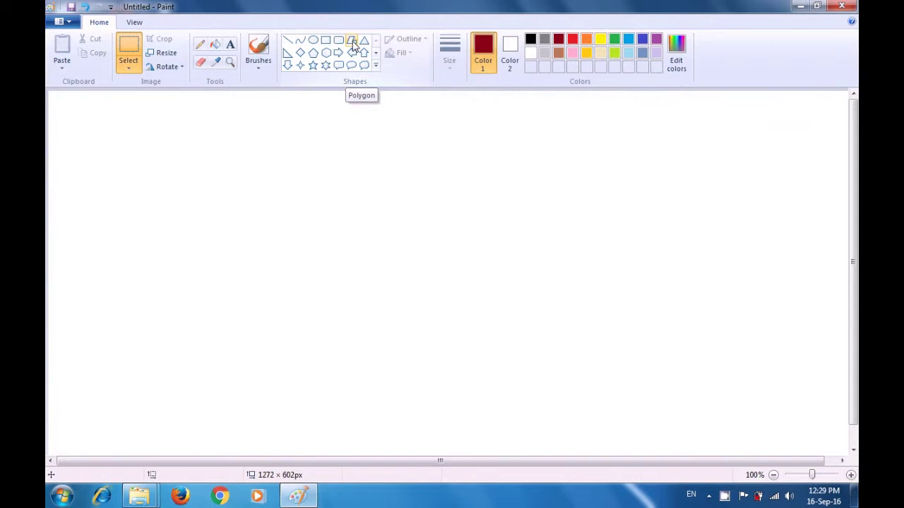
Draw a small round butterfly head about 25 × 25 px on the upper canvas with the Polygon tool, using a 3px black outline.
left_click(353, 42)
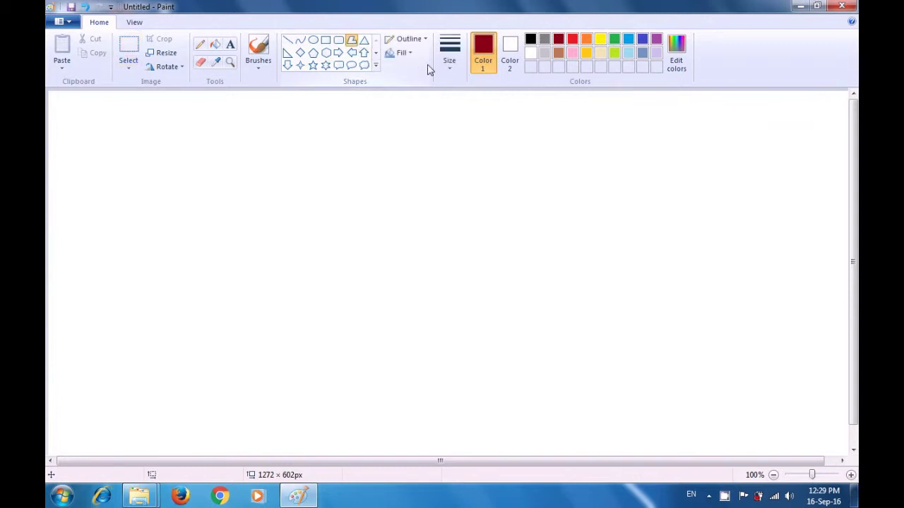
left_click(447, 67)
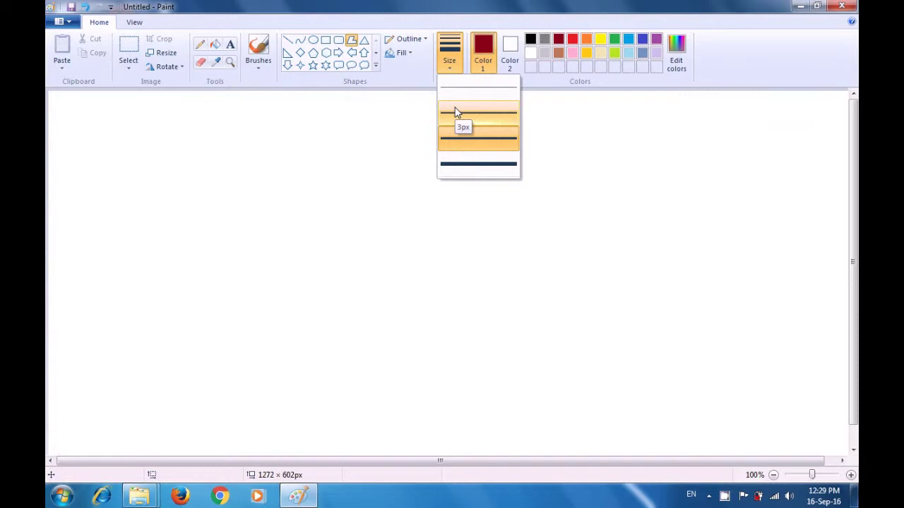
left_click(479, 118)
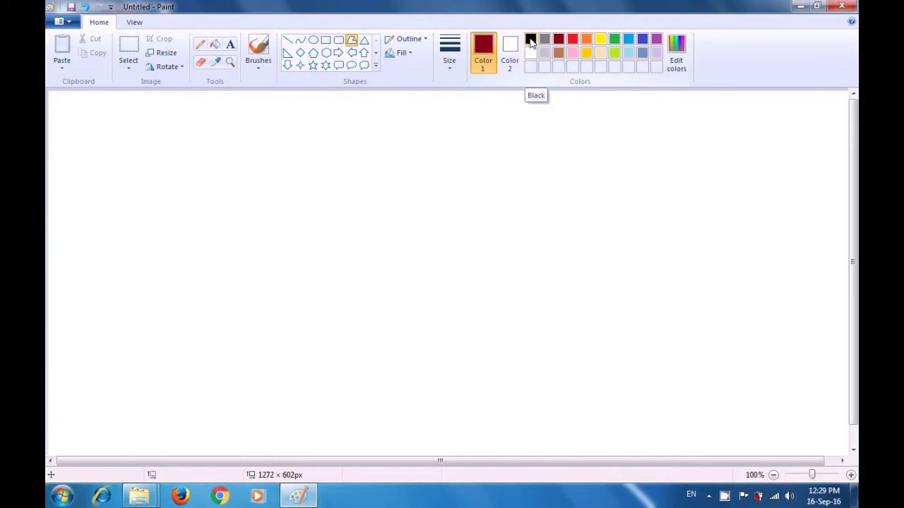
left_click(531, 41)
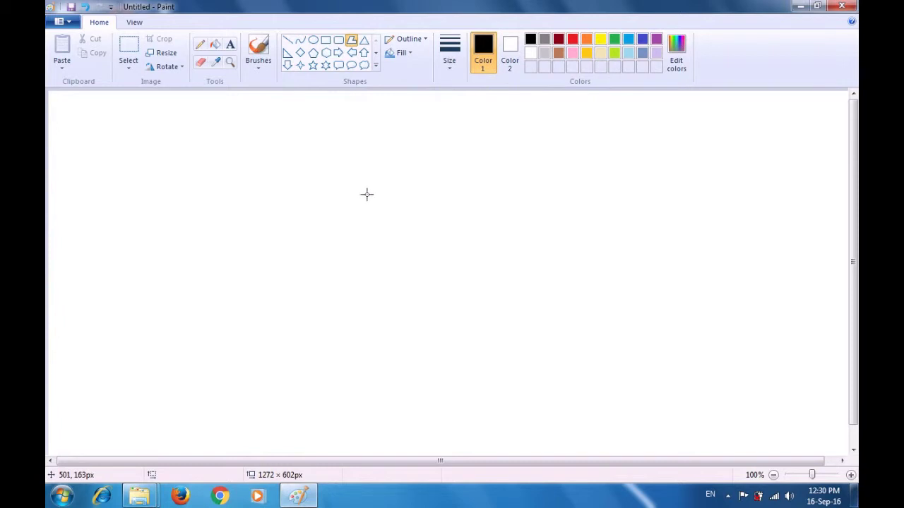
mouse_move(366, 195)
left_mouse_down()
mouse_move(382, 202)
mouse_move(366, 206)
mouse_move(366, 196)
left_mouse_up()
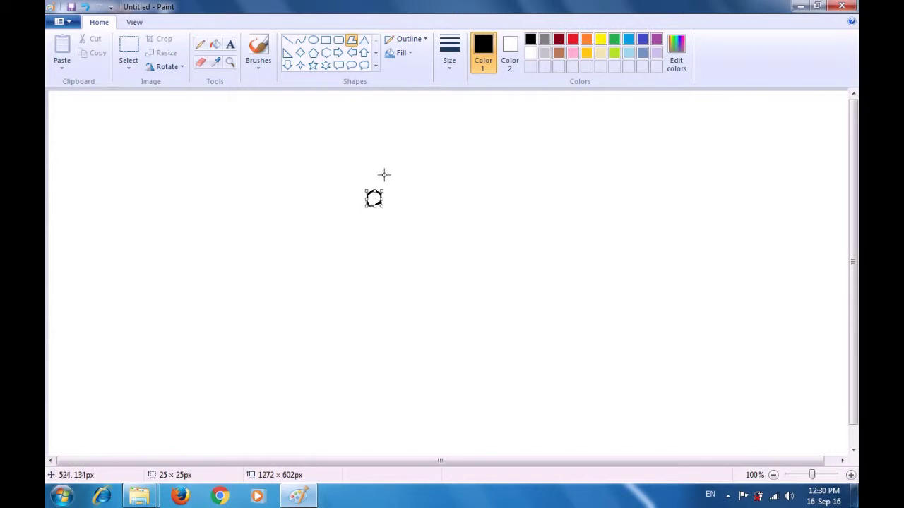
left_click(394, 171)
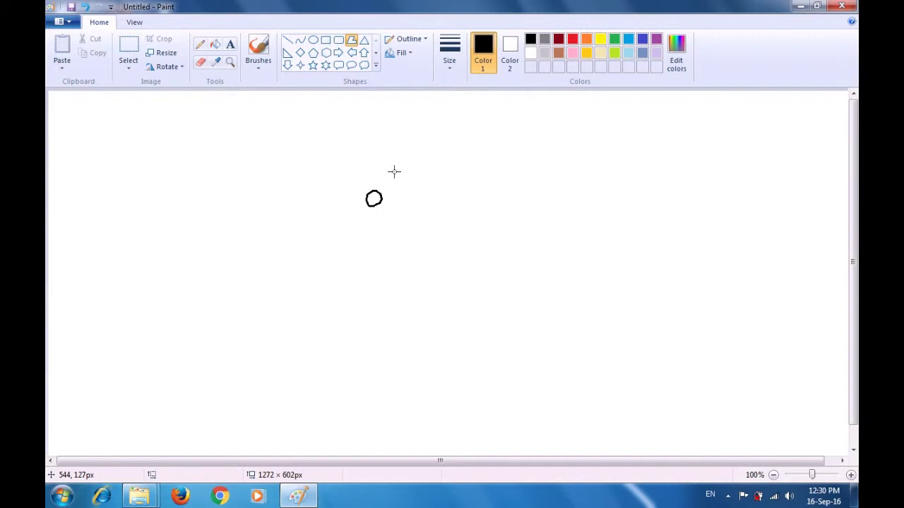
Draw two straight black antennae spreading in a V from the head, each about 40 px wide and 45 to 50 px high.
left_click_drag(384, 187, 406, 157)
left_click_drag(407, 158, 407, 159)
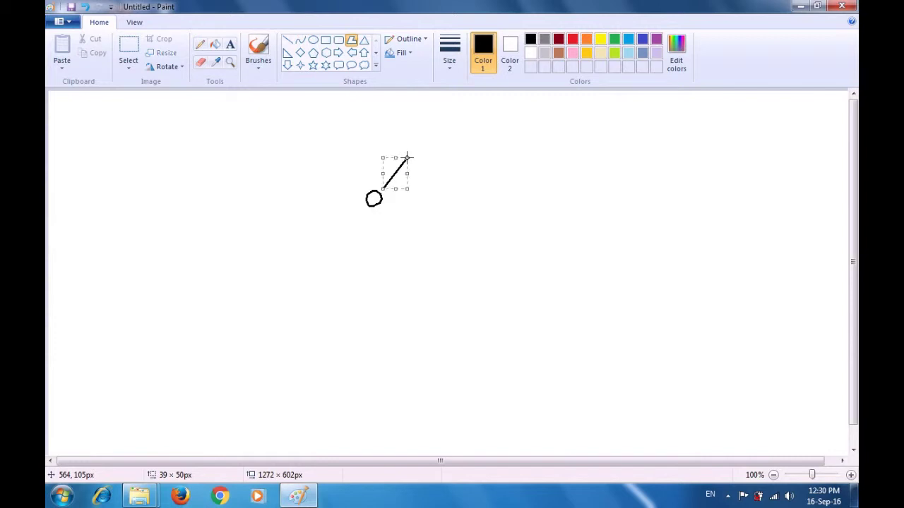
left_click(440, 157)
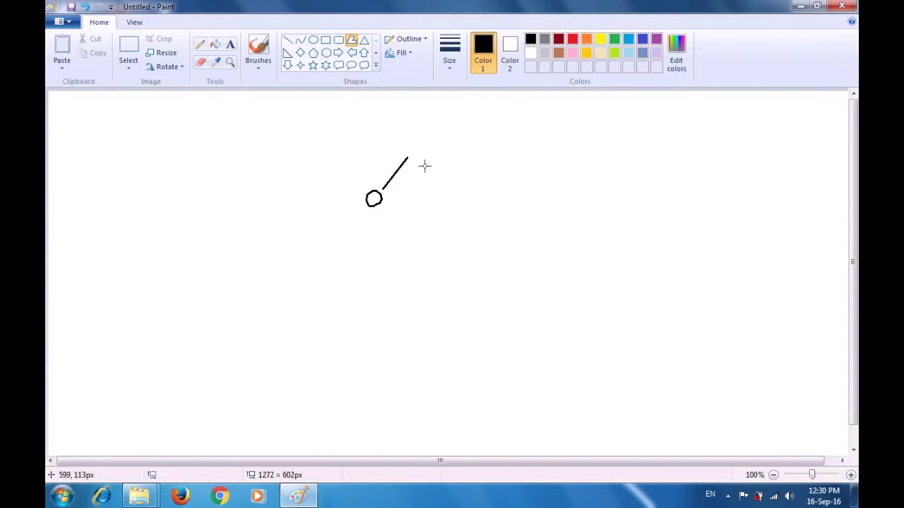
left_click_drag(364, 189, 338, 164)
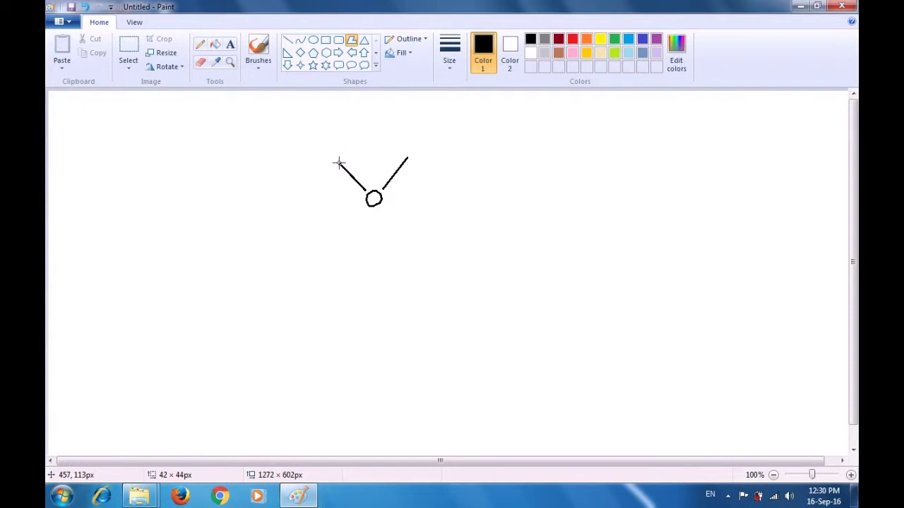
left_click_drag(339, 163, 337, 163)
left_click_drag(336, 163, 337, 163)
left_click(481, 150)
Draw a narrow black body polygon about 19 × 81 px directly below the head, tapering toward its lower end.
left_click_drag(366, 209, 380, 208)
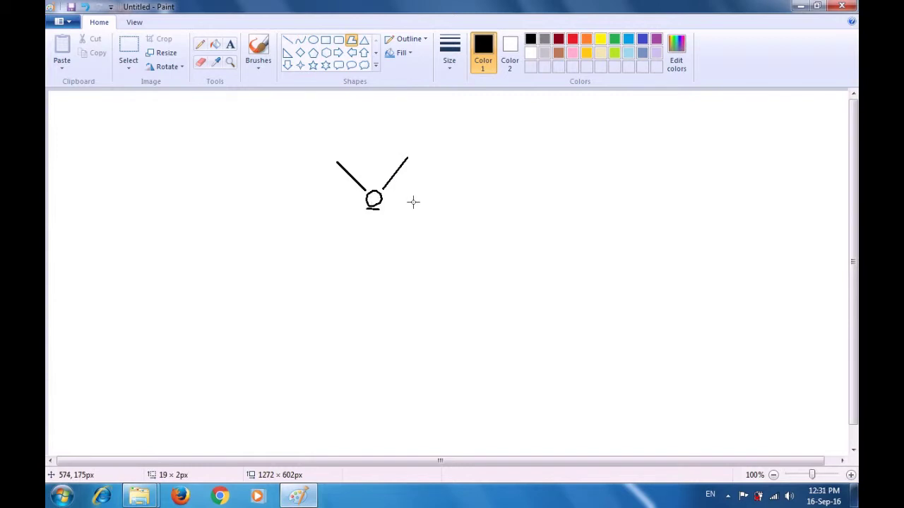
left_click(374, 259)
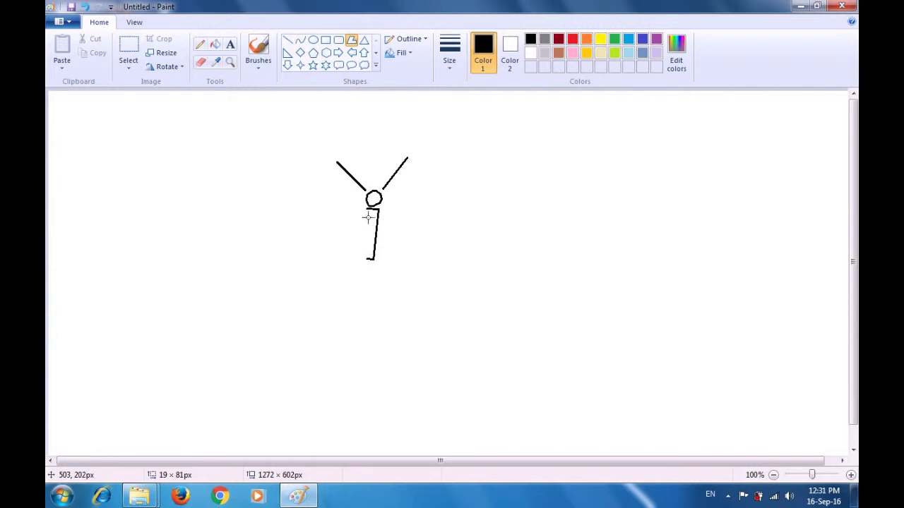
key("ctrl+y")
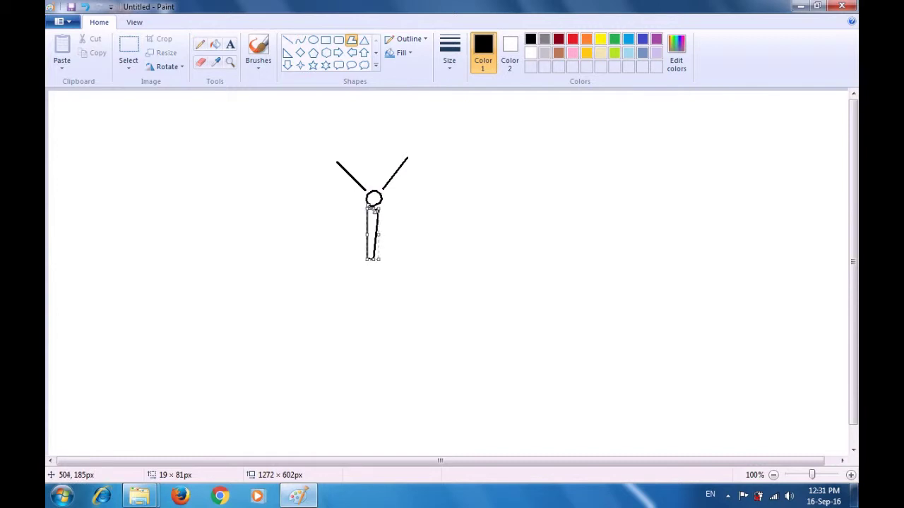
left_click(423, 203)
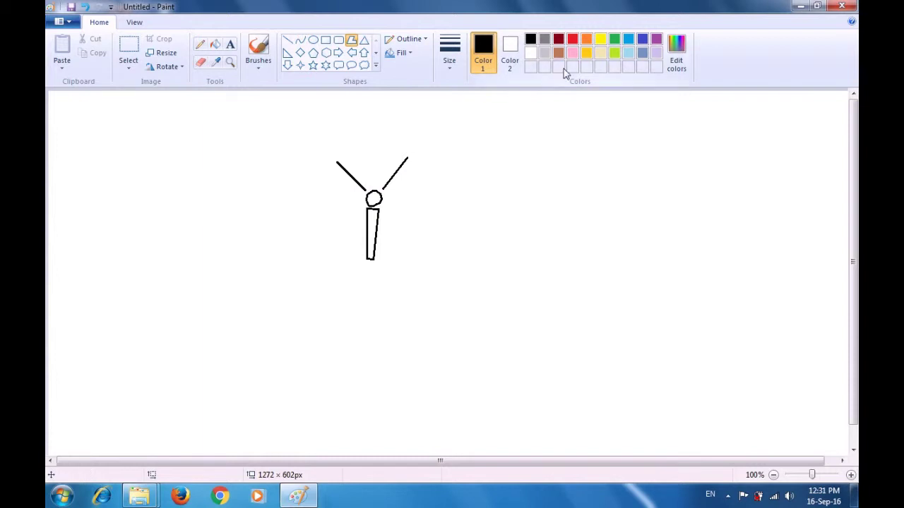
Draw a gold four-cornered upper wing about 106 × 59 px to the right of the butterfly's head.
left_click(586, 55)
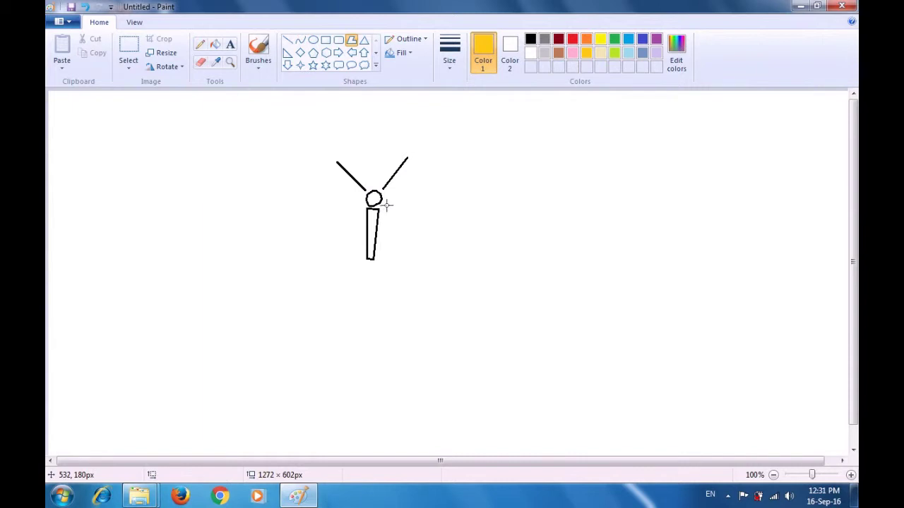
left_click_drag(387, 205, 411, 195)
left_click(454, 189)
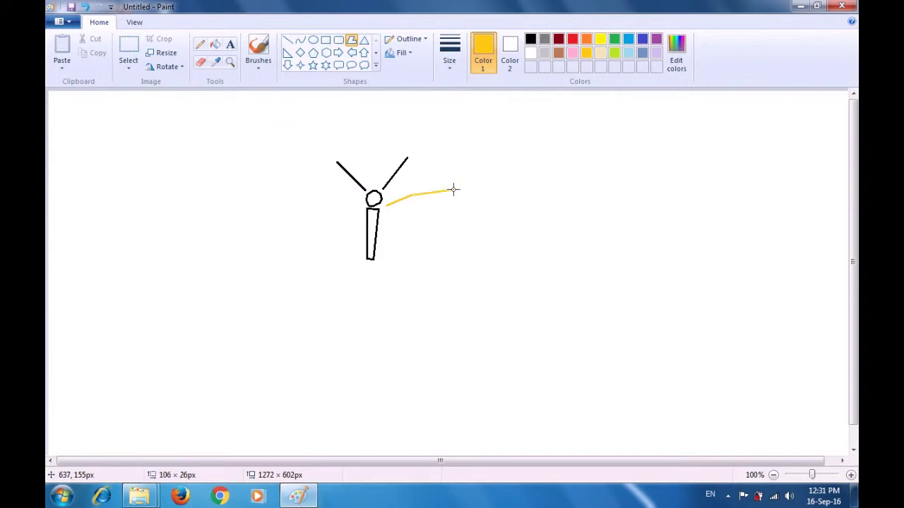
left_click(436, 226)
left_click(389, 205)
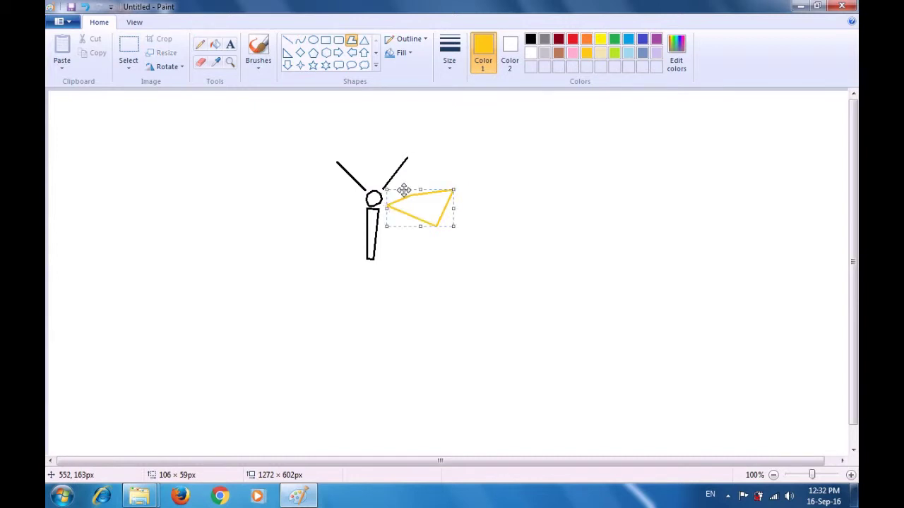
left_click(432, 167)
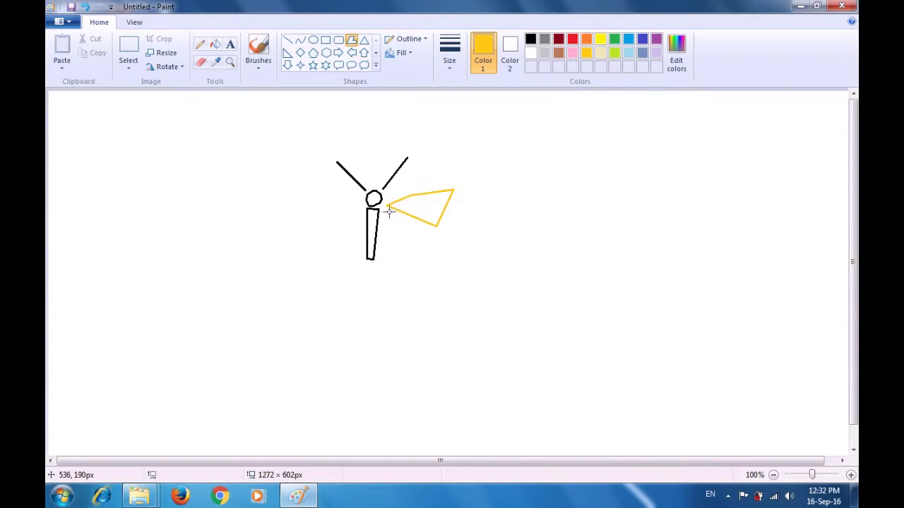
Draw a gold five-cornered lower wing about 81 × 91 px beneath the upper right wing.
left_click_drag(384, 210, 435, 231)
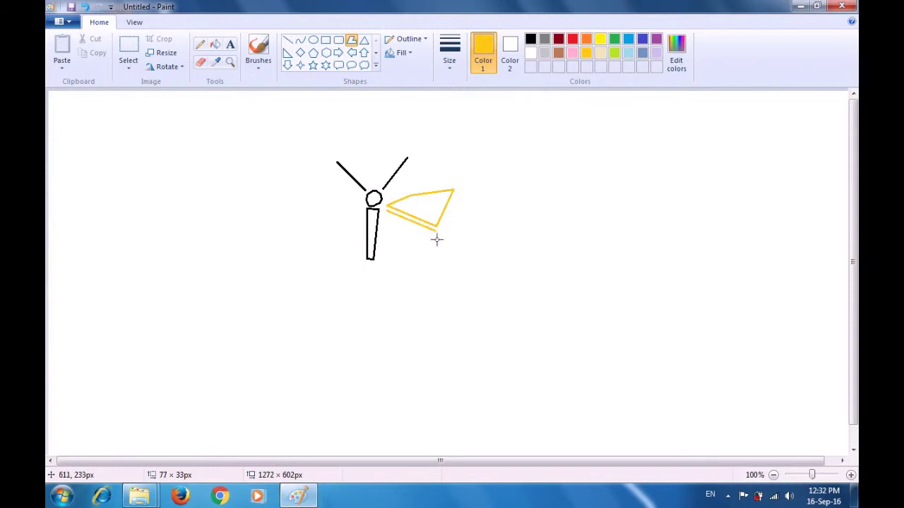
left_click(437, 247)
left_click(420, 265)
double_click(393, 267)
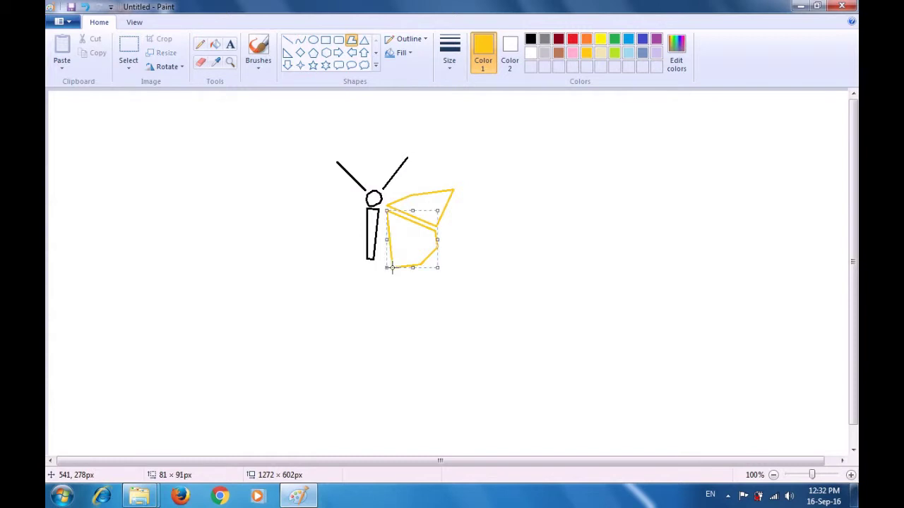
left_click(522, 244)
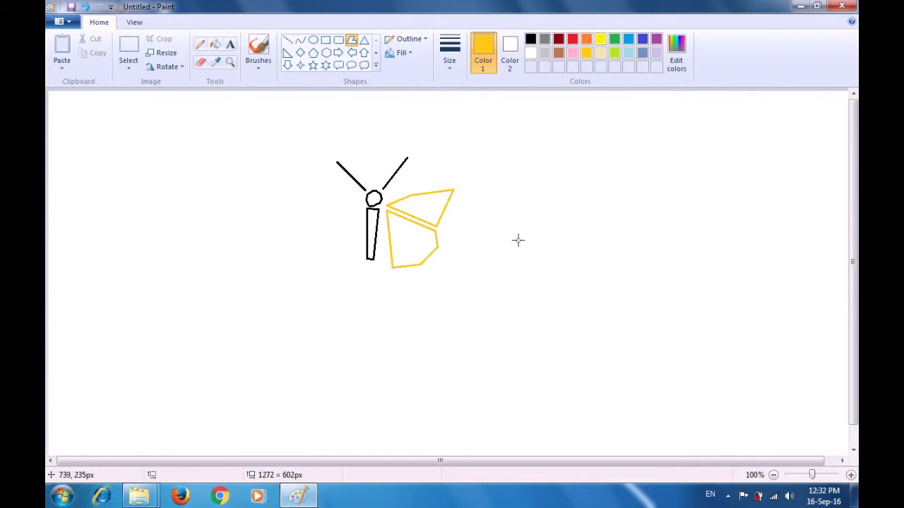
Draw a matching gold four-cornered upper wing about 111 × 55 px on the butterfly's left side.
left_click(357, 204)
left_click_drag(357, 205, 332, 199)
left_click_drag(333, 200, 332, 200)
left_click(289, 209)
left_click(321, 233)
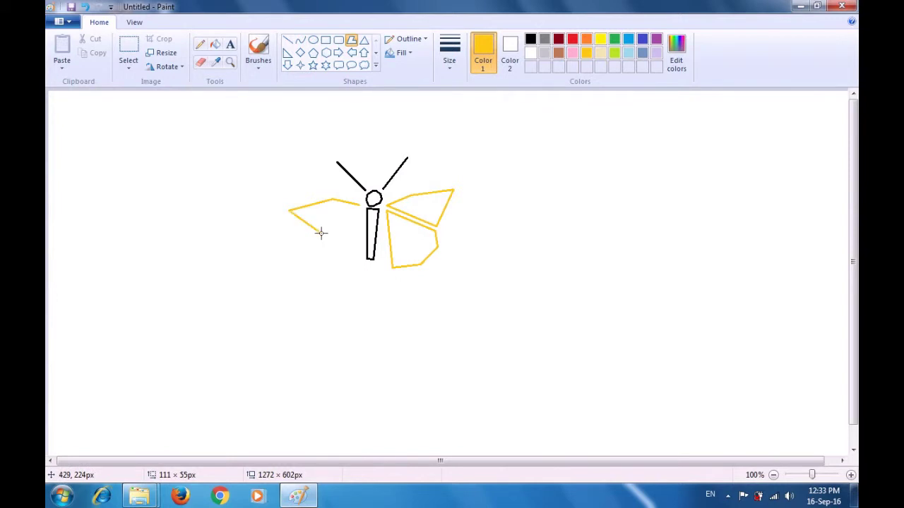
left_click(359, 204)
left_click(434, 168)
Draw a gold five-cornered lower wing about 72 × 93 px beneath the upper left wing.
left_click_drag(362, 208, 323, 238)
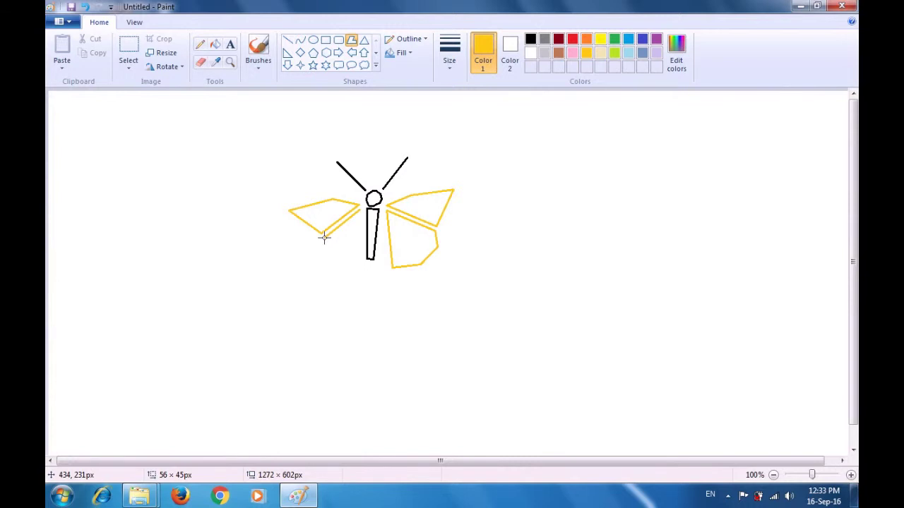
left_click_drag(324, 237, 324, 238)
left_click(314, 255)
left_click(330, 268)
left_click(356, 265)
left_click(360, 209)
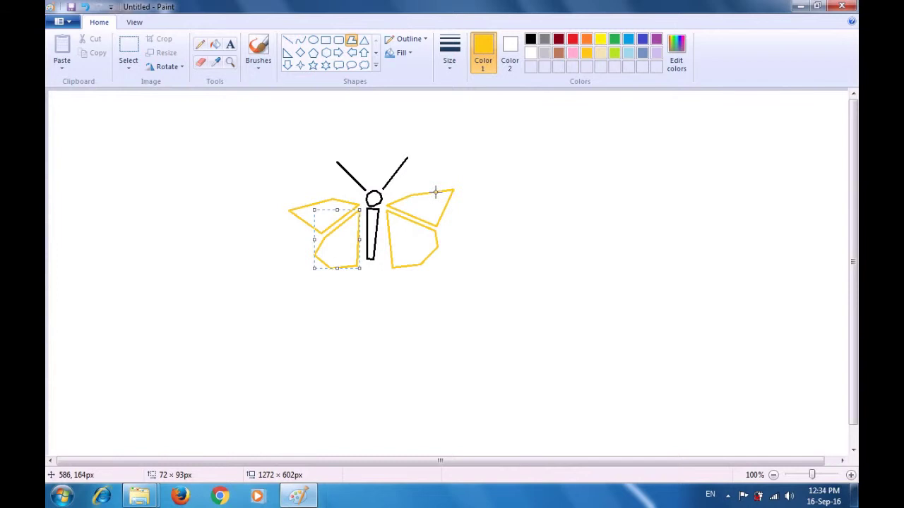
left_click(481, 176)
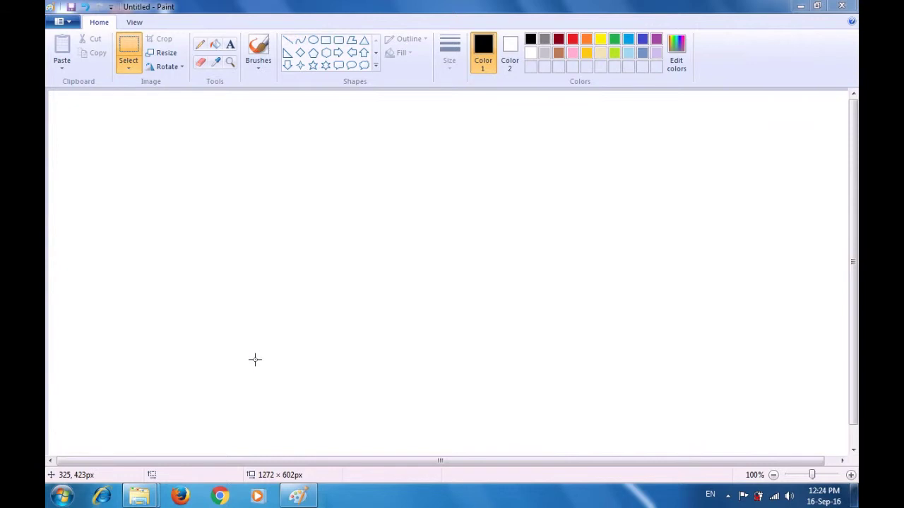
Outline the left side, both feet, lower notch and right side of a black block letter H, about 163 × 254 px, with the Polygon tool.
left_click(351, 44)
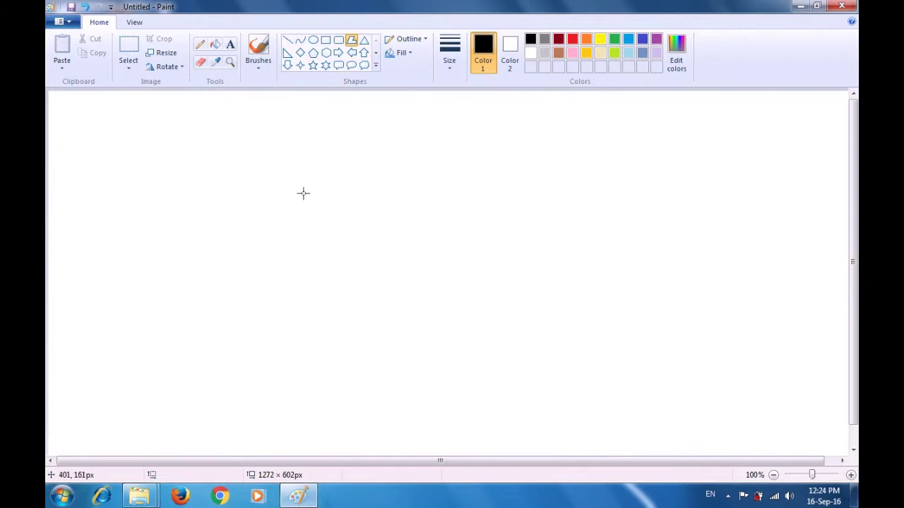
left_click_drag(303, 193, 305, 352)
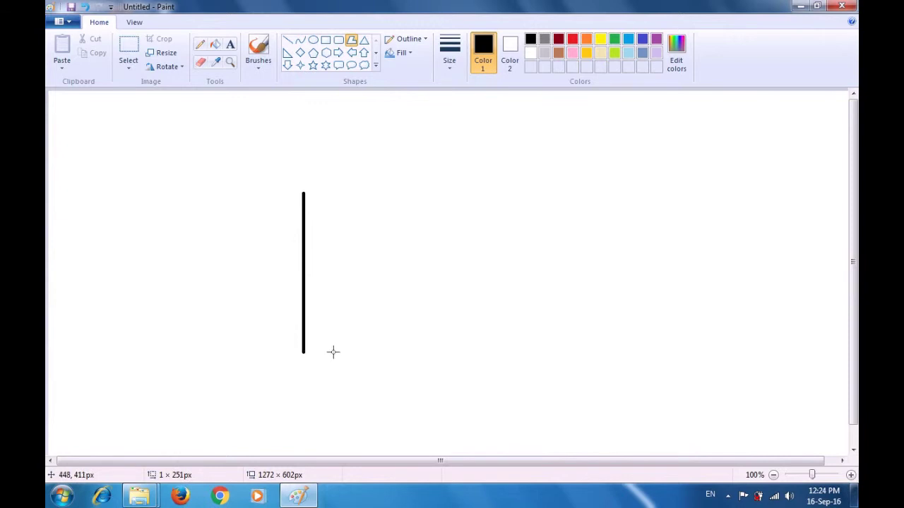
left_click(333, 351)
left_click(335, 276)
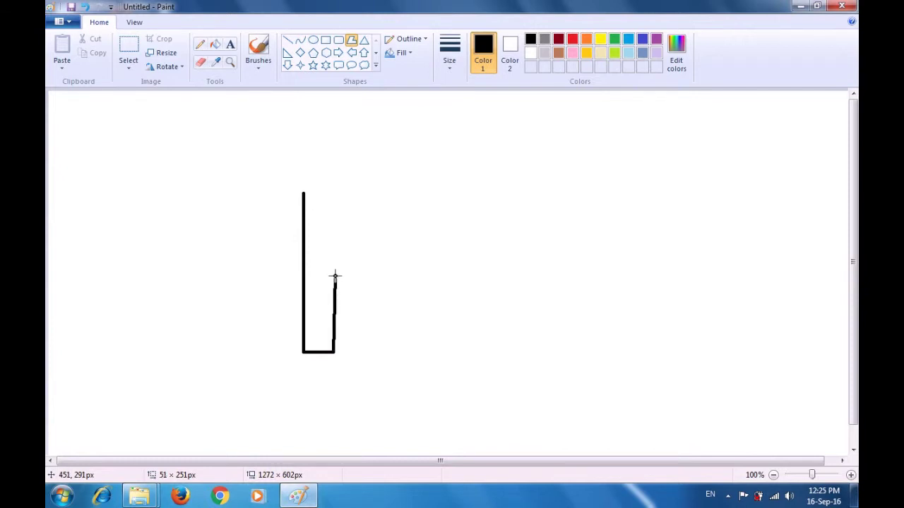
left_click(370, 276)
left_click(369, 350)
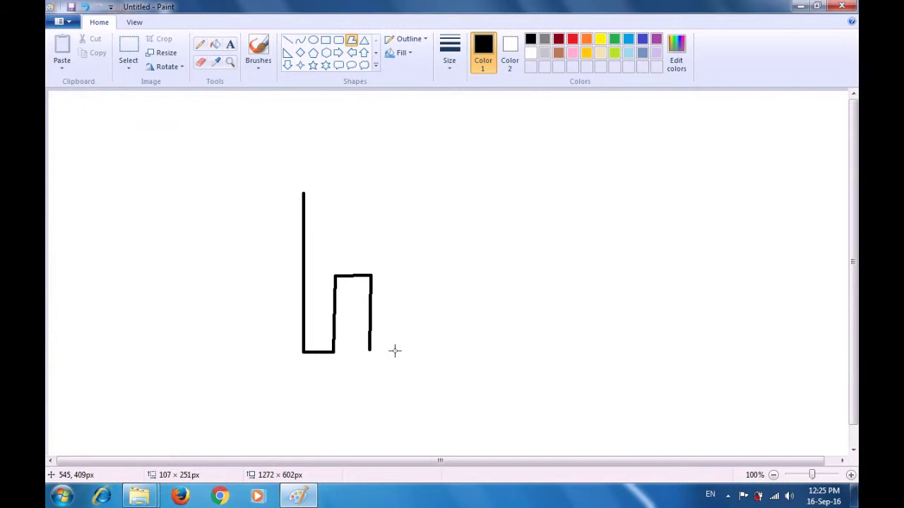
left_click(395, 348)
left_click(406, 191)
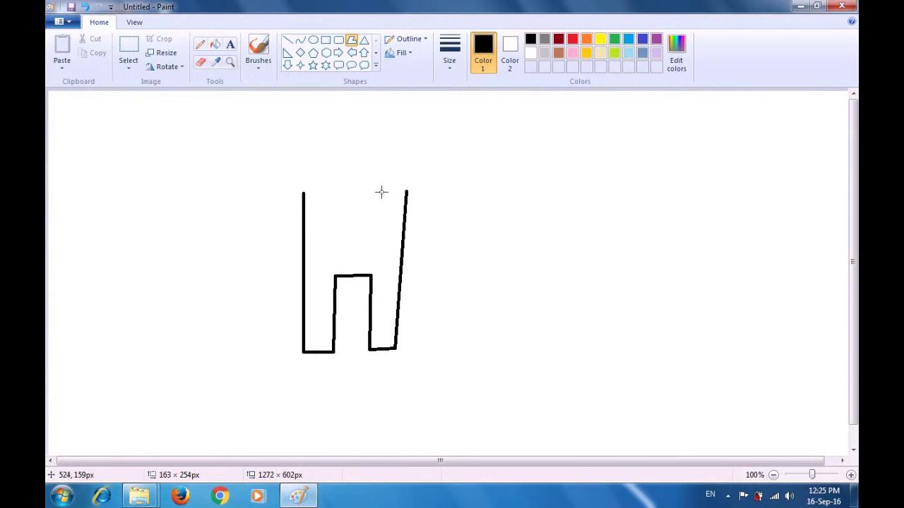
Outline the upper notch of the block letter H and close the polygon at its upper-left starting corner.
left_click(382, 192)
left_click(373, 256)
left_click(331, 255)
left_click_drag(331, 255, 331, 255)
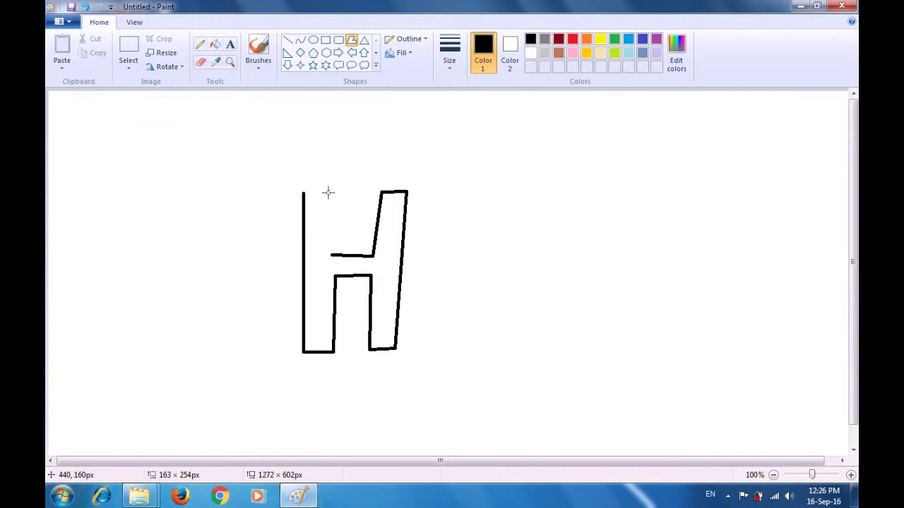
left_click(328, 192)
left_click(304, 191)
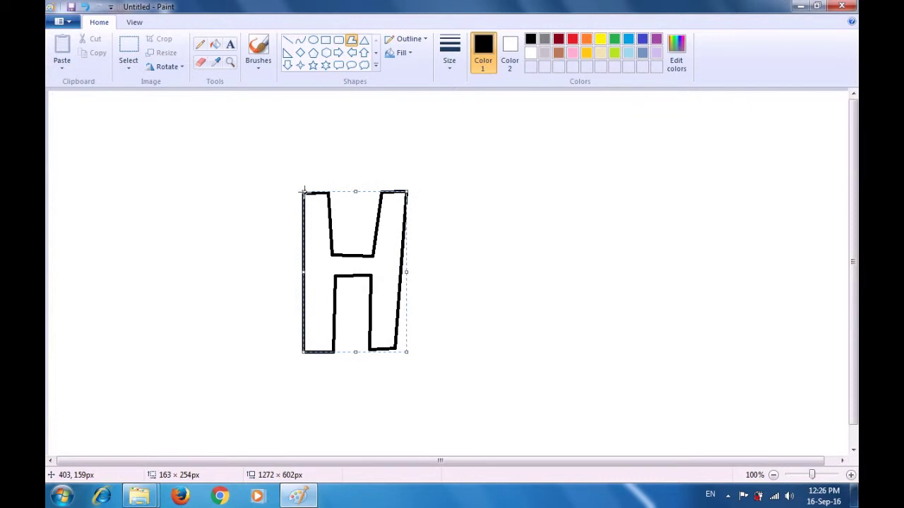
left_click(462, 176)
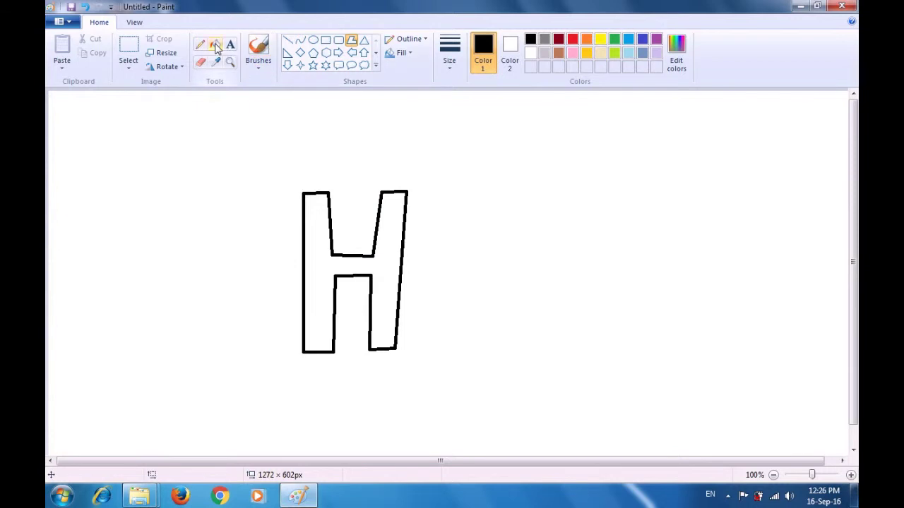
Fill the inside of the block letter H with dark red.
left_click(216, 46)
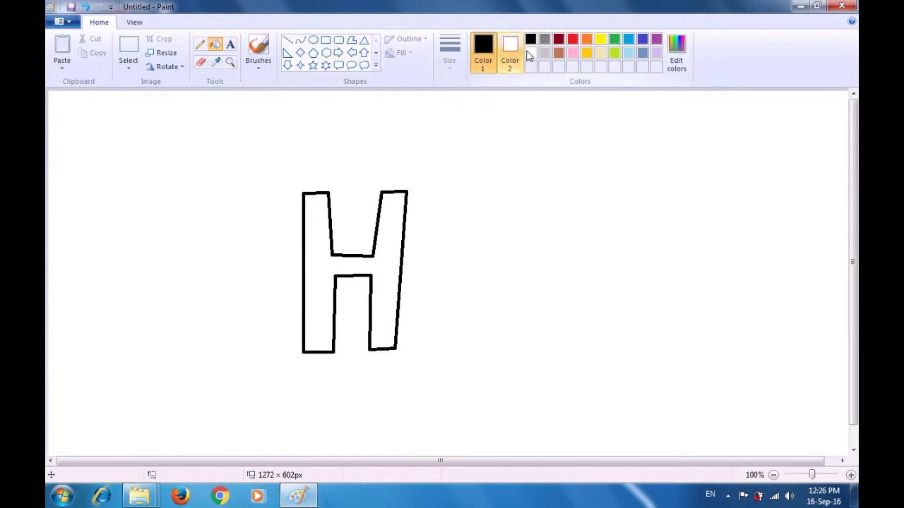
left_click(558, 40)
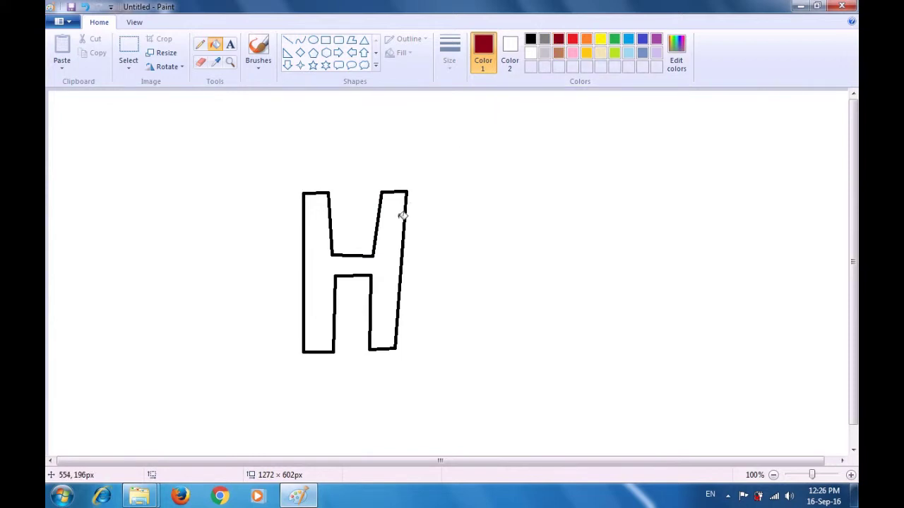
left_click(394, 228)
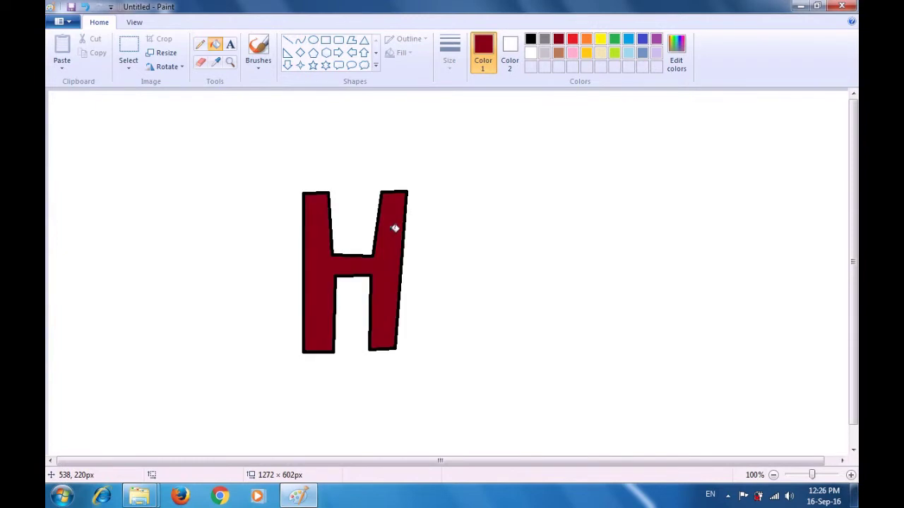
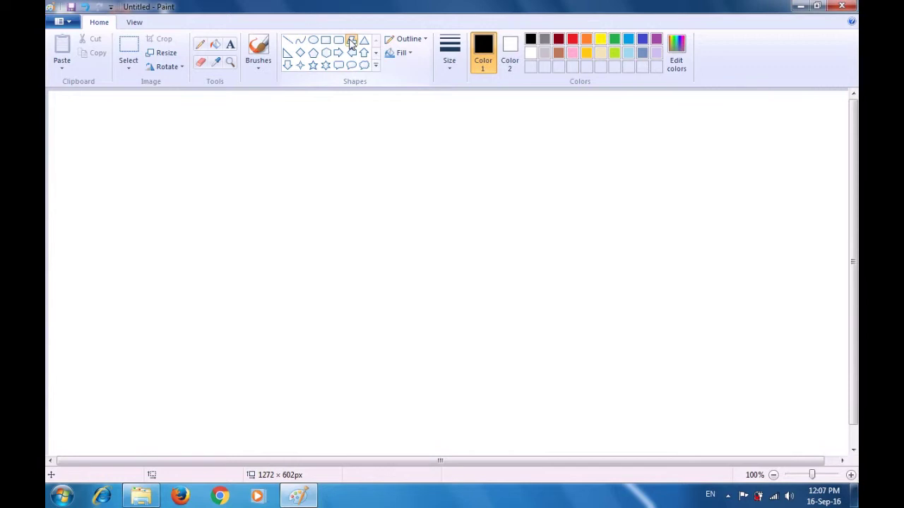
Outline a black block letter C, about 86 × 111 px, with the Polygon tool near the canvas's upper-left corner.
left_click(351, 41)
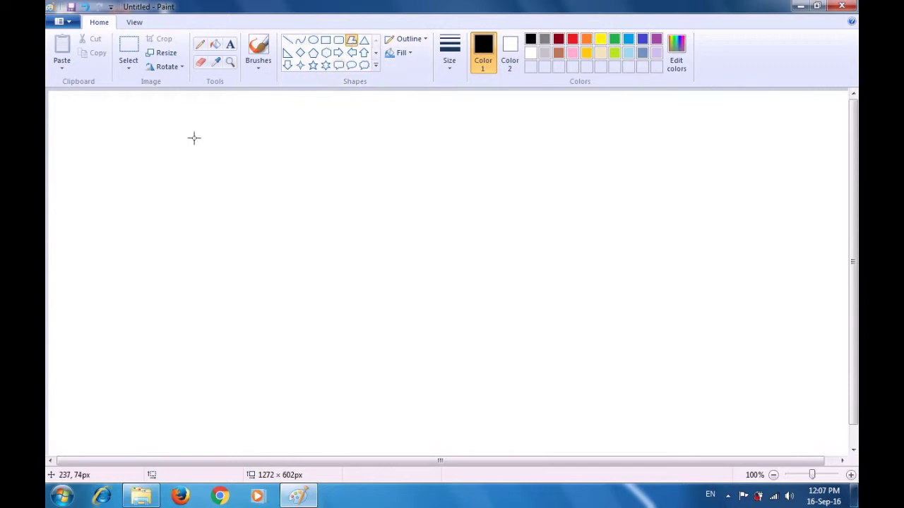
mouse_move(148, 123)
left_mouse_down()
mouse_move(103, 131)
mouse_move(98, 181)
mouse_move(145, 190)
mouse_move(149, 184)
mouse_move(111, 178)
mouse_move(107, 161)
mouse_move(115, 132)
mouse_move(149, 134)
mouse_move(151, 123)
left_mouse_up()
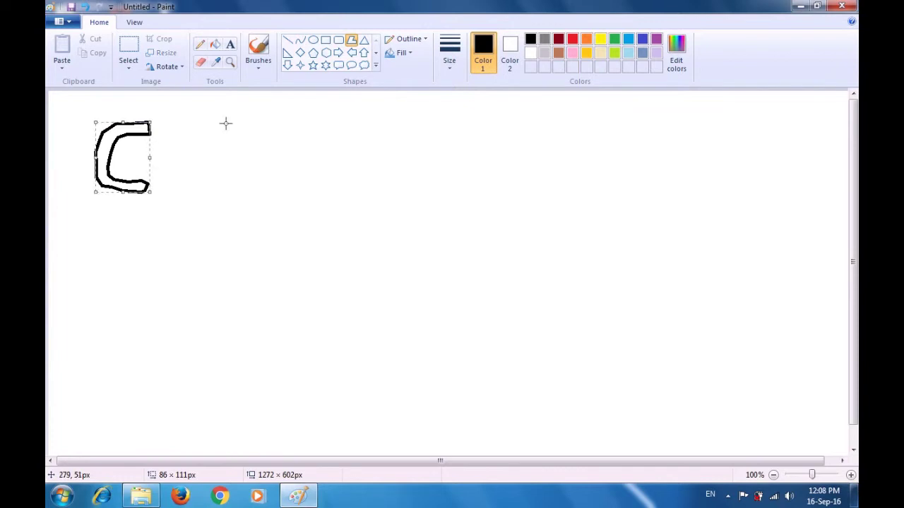
left_click(227, 122)
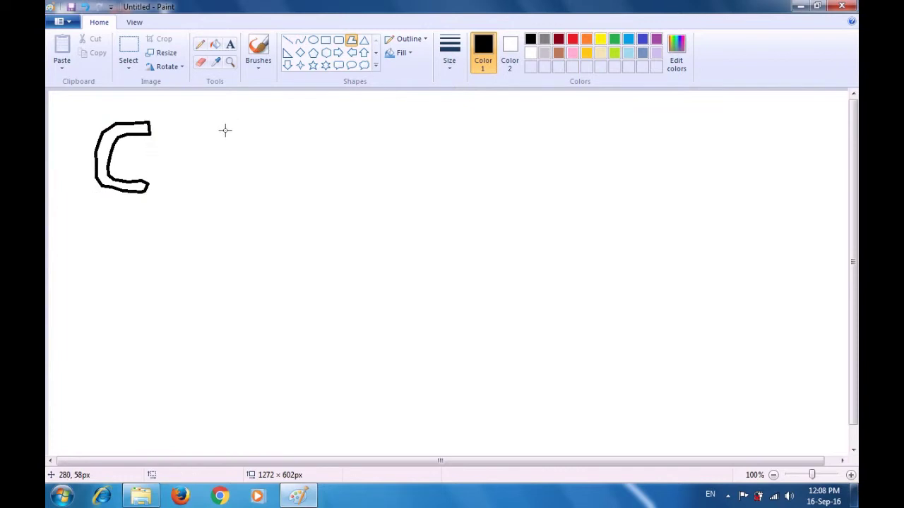
Outline a block letter O beside the C with an outer polygon about 97 × 108 px and a smaller inner polygon.
mouse_move(172, 130)
left_mouse_down()
mouse_move(213, 130)
mouse_move(220, 143)
mouse_move(212, 181)
mouse_move(187, 192)
mouse_move(158, 182)
mouse_move(157, 149)
mouse_move(166, 147)
left_mouse_up()
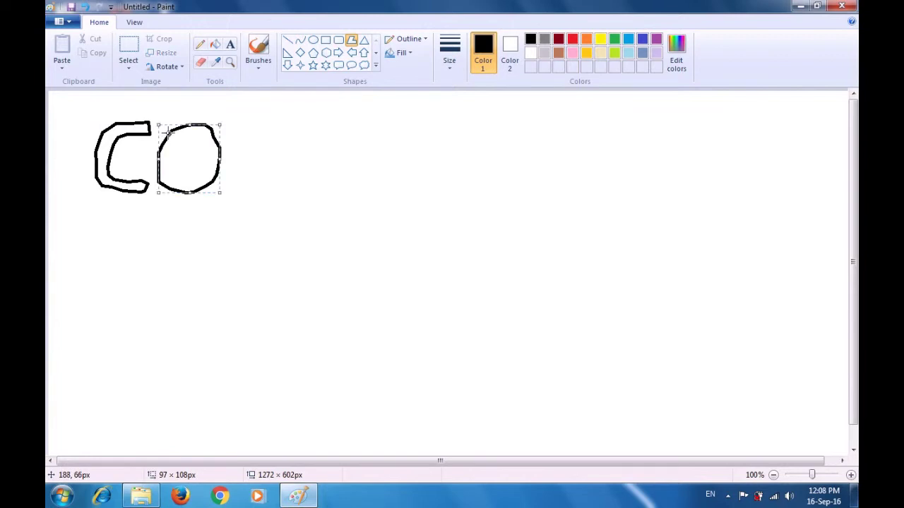
left_click(270, 122)
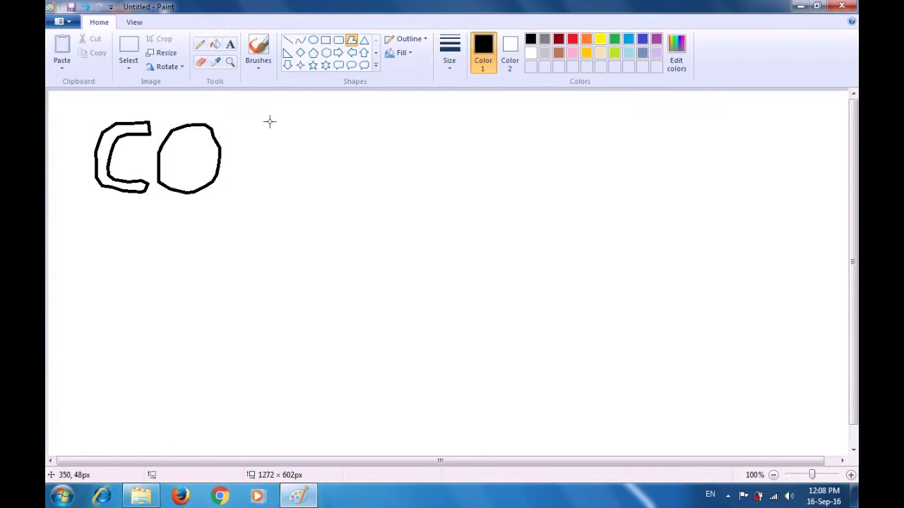
mouse_move(186, 135)
left_mouse_down()
mouse_move(209, 149)
mouse_move(204, 169)
mouse_move(187, 180)
mouse_move(171, 160)
mouse_move(188, 135)
left_mouse_up()
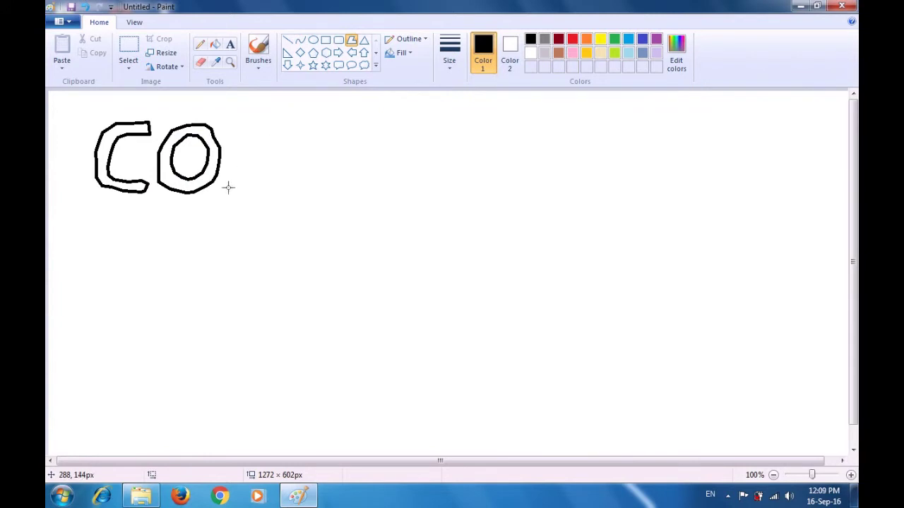
Outline a closed block letter M, about 129 × 107 px, beside the O.
left_click_drag(226, 188, 242, 126)
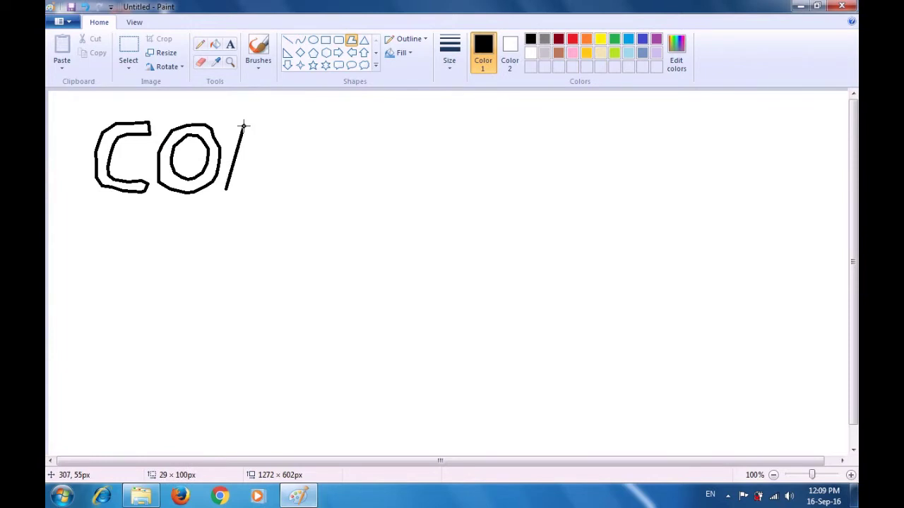
left_click(269, 154)
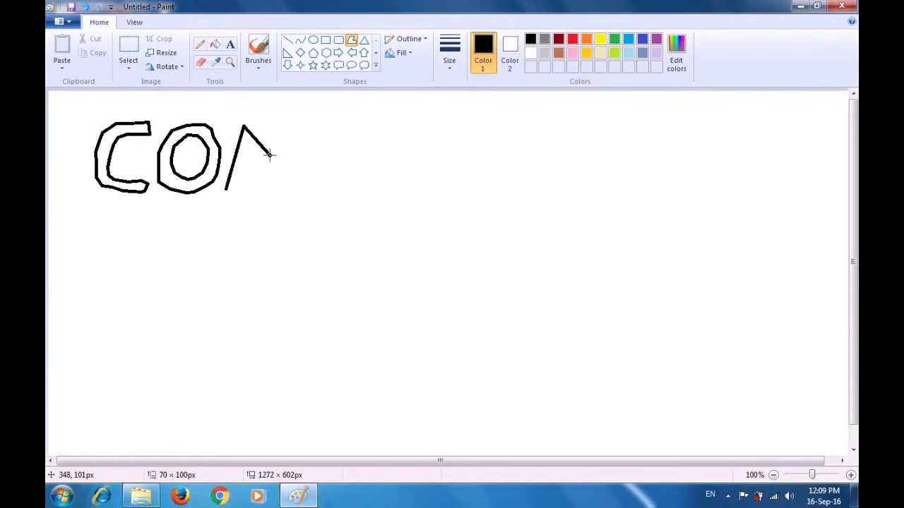
left_click(303, 131)
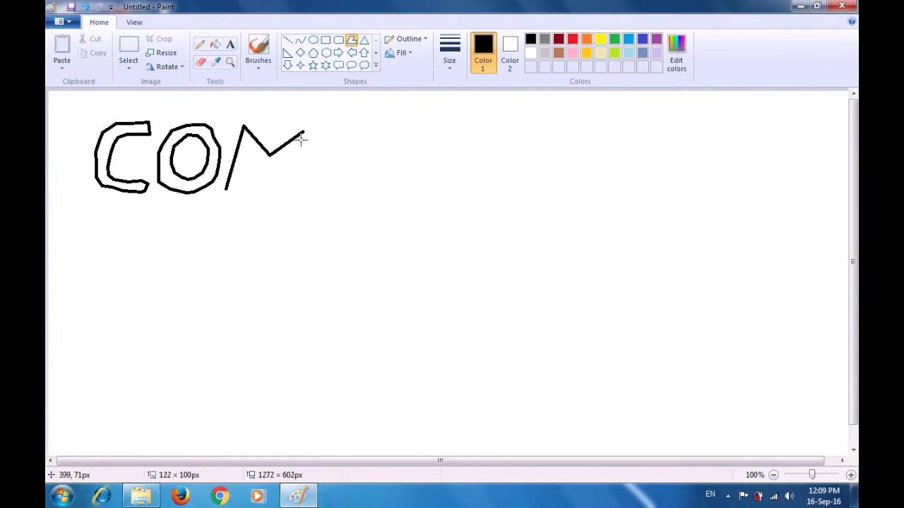
left_click(308, 192)
left_click(295, 193)
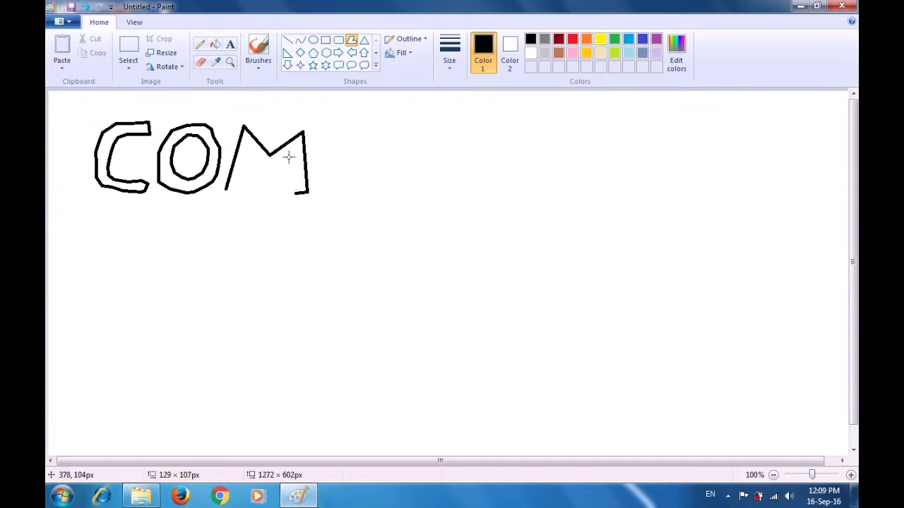
left_click(288, 157)
left_click(268, 164)
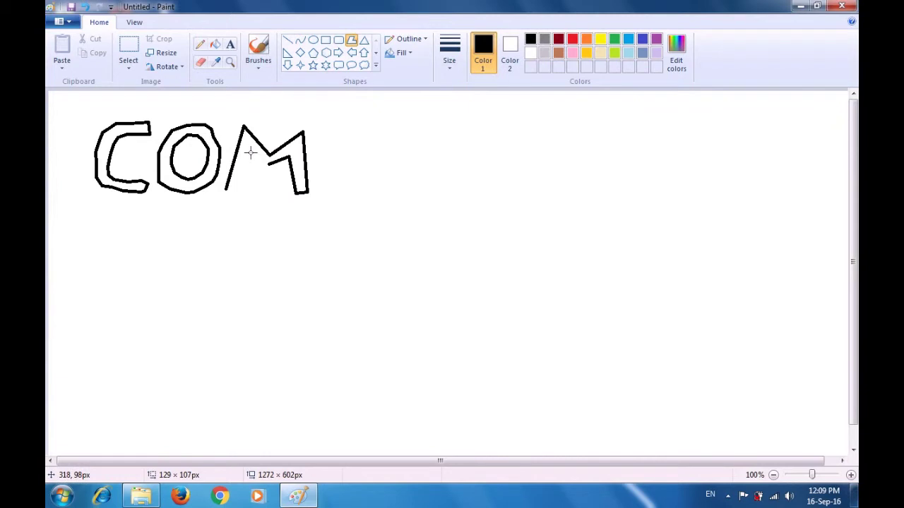
left_click(249, 151)
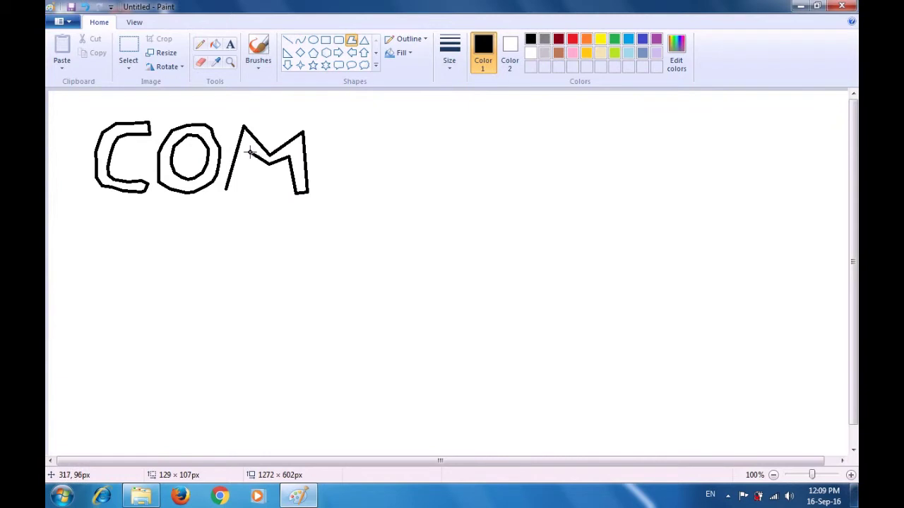
left_click(237, 189)
left_click(226, 191)
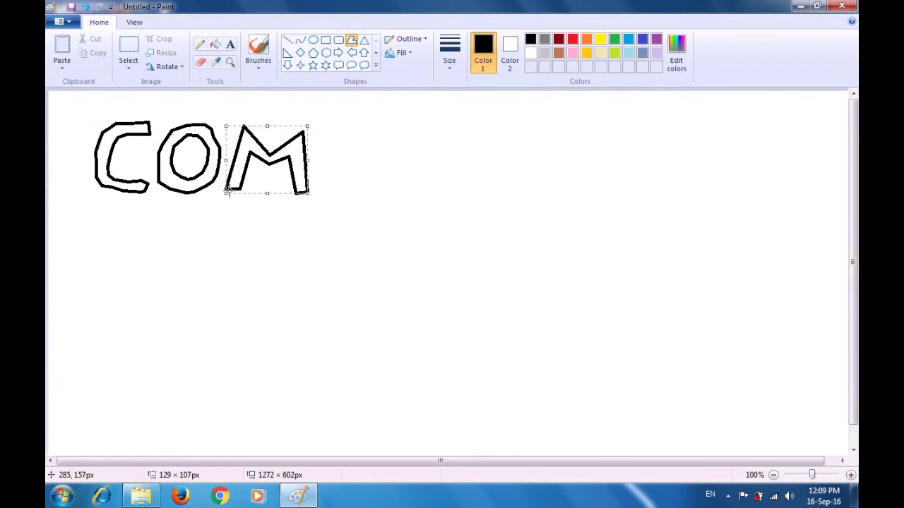
left_click(340, 155)
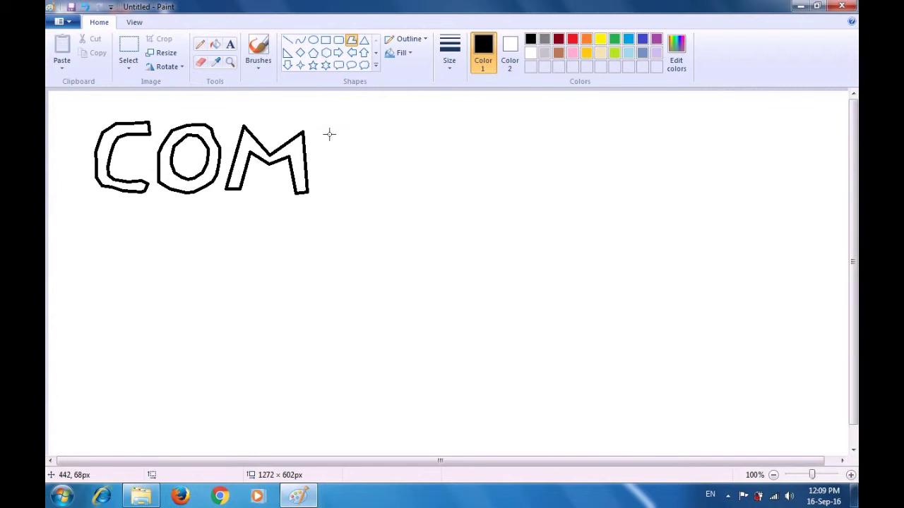
Outline the outer contour of a block letter P, about 74 × 110 px, beside the M.
left_click_drag(328, 128, 325, 194)
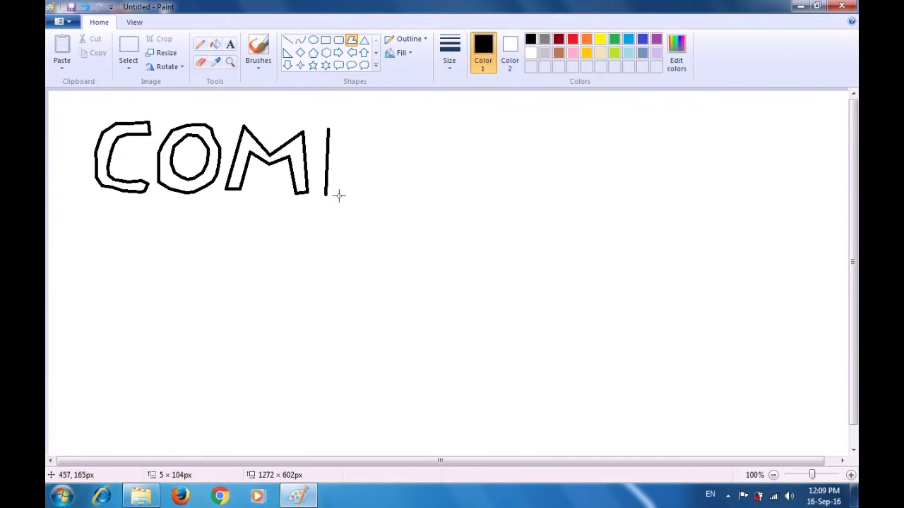
left_click(340, 196)
left_click(340, 161)
left_click_drag(341, 161, 372, 161)
mouse_move(372, 161)
left_mouse_down()
mouse_move(366, 125)
mouse_move(329, 125)
left_mouse_up()
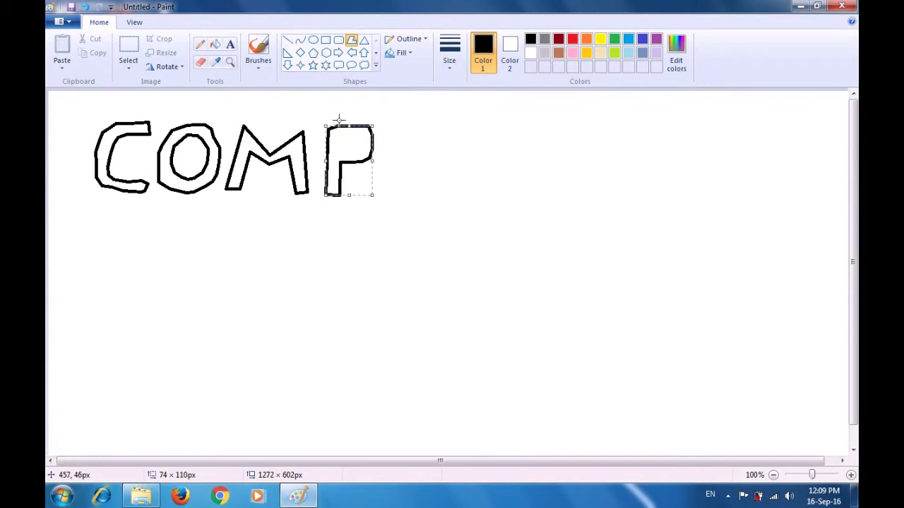
left_click(408, 118)
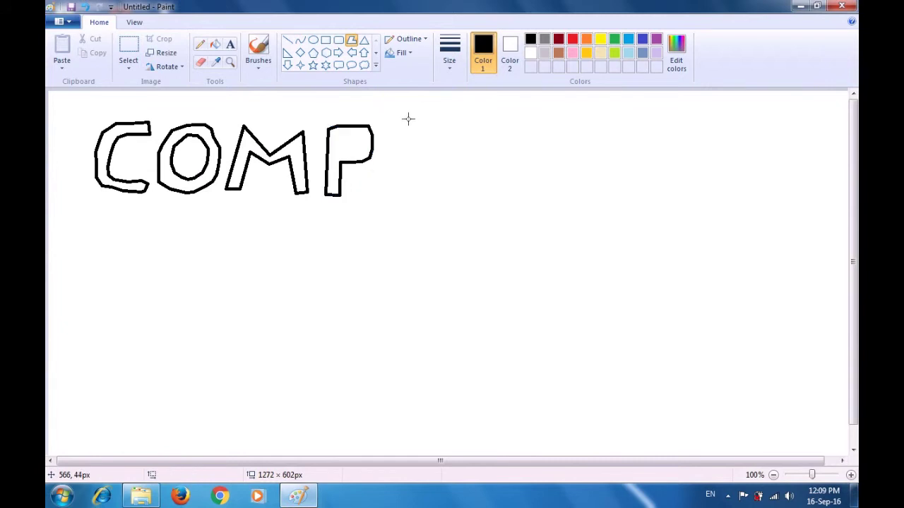
Draw a small four-cornered polygon as the hole inside the bowl of the letter P.
mouse_move(344, 133)
left_mouse_down()
mouse_move(343, 150)
mouse_move(360, 149)
left_mouse_up()
left_click(360, 148)
left_click(360, 131)
left_click(344, 133)
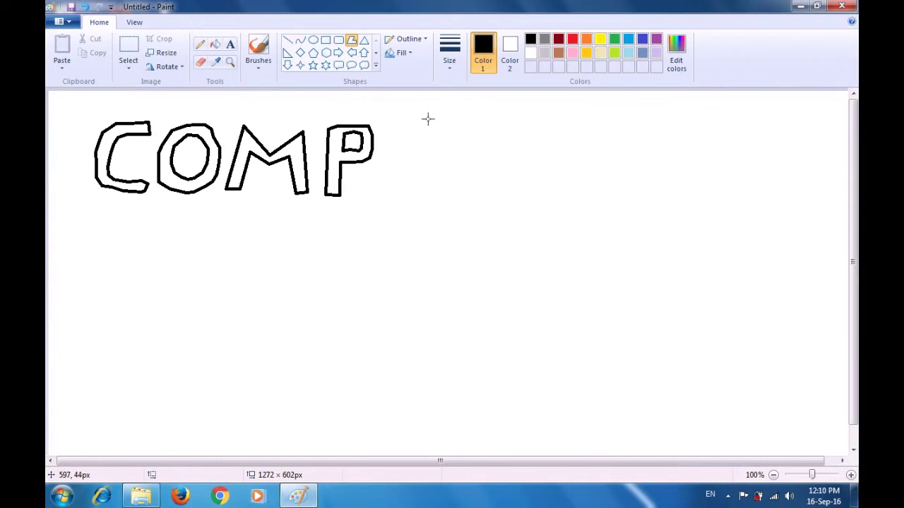
Outline a closed block letter U, about 87 × 103 px, beside the P.
mouse_move(387, 130)
left_mouse_down()
mouse_move(382, 184)
mouse_move(403, 195)
mouse_move(429, 185)
mouse_move(436, 133)
mouse_move(427, 134)
left_mouse_up()
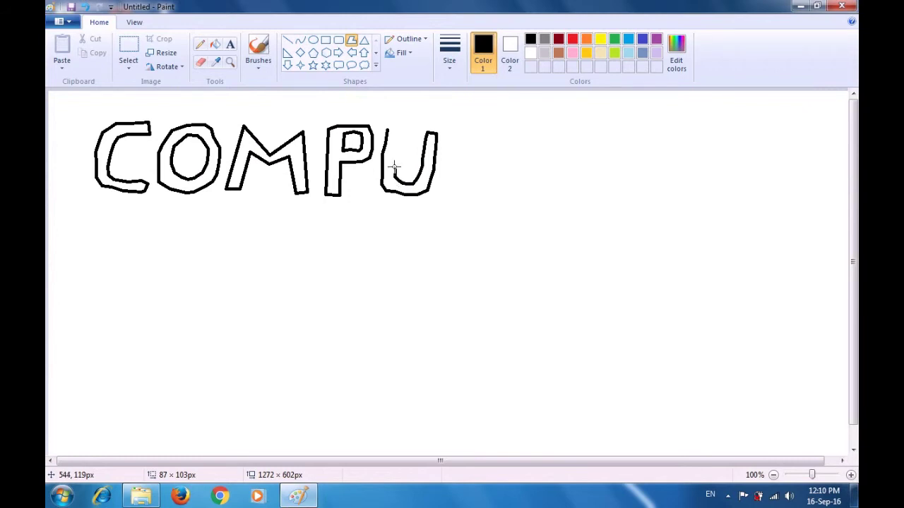
left_click(395, 129)
left_click(486, 118)
Outline a closed block letter T, about 95 × 103 px, beside the U.
left_click_drag(450, 132, 512, 133)
left_click(511, 145)
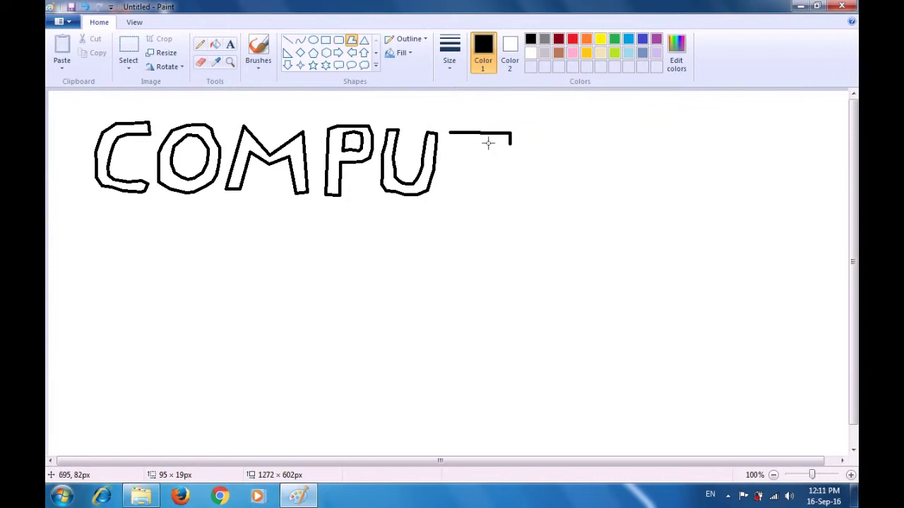
left_click(483, 143)
left_click(483, 197)
left_click(473, 197)
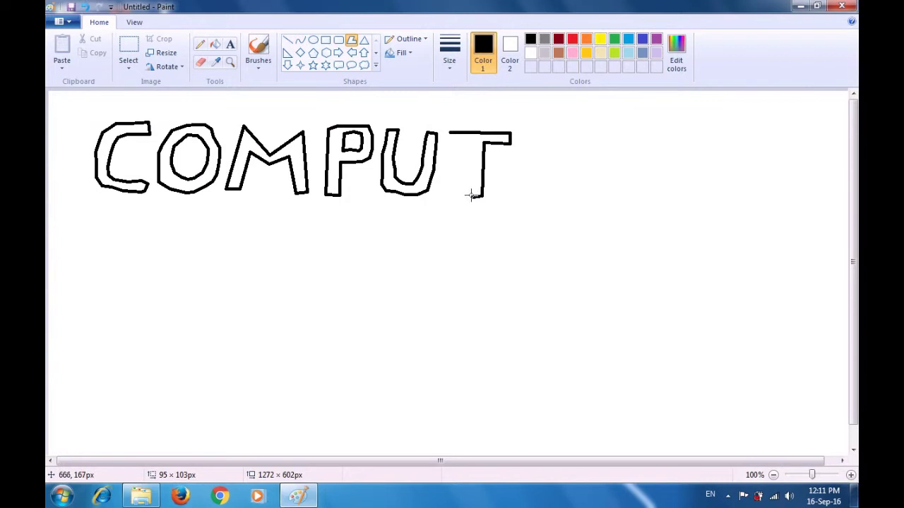
left_click(472, 140)
left_click(452, 141)
left_click(448, 132)
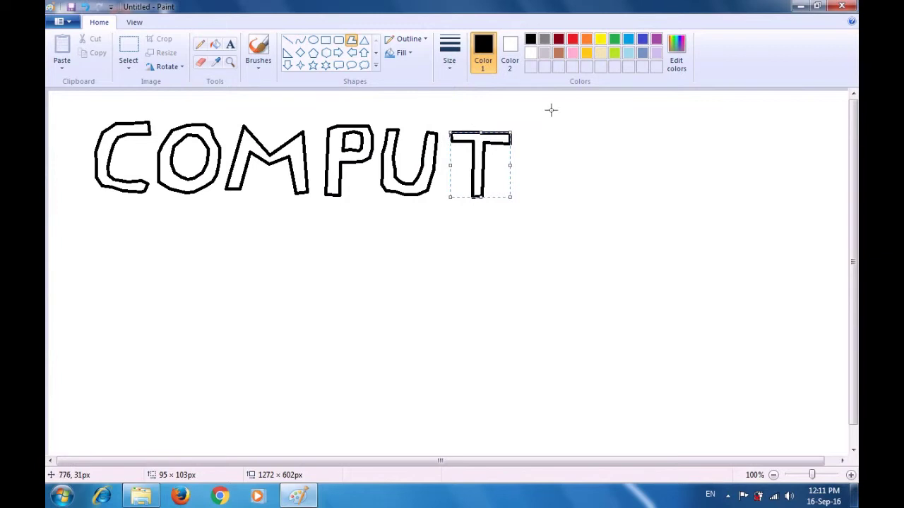
left_click(572, 107)
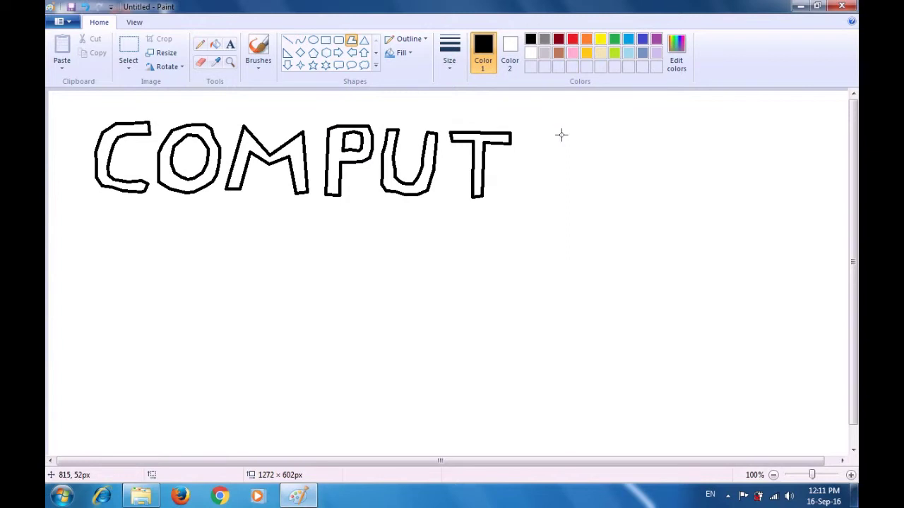
Outline a closed block letter E with three arms, about 71 × 111 px, beside the T.
left_click_drag(524, 134, 518, 204)
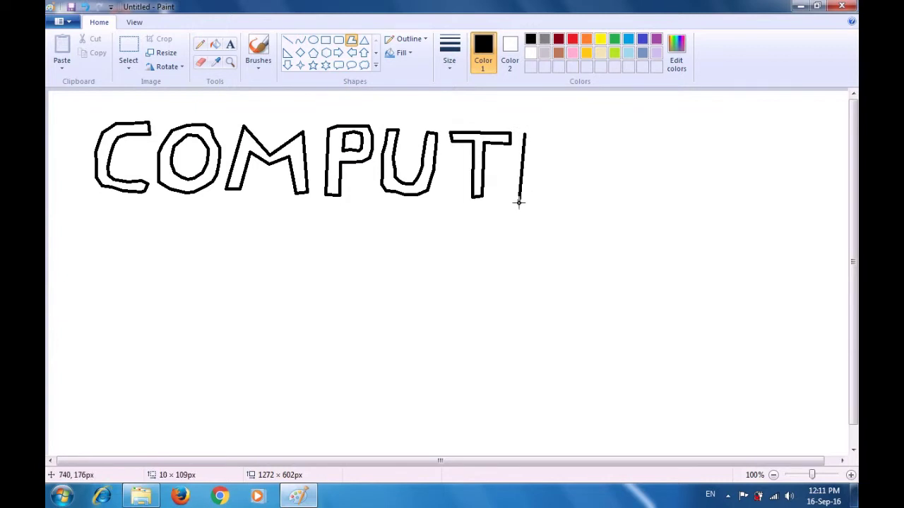
left_click(562, 202)
left_click(563, 192)
left_click(526, 193)
left_click(532, 170)
left_click(563, 171)
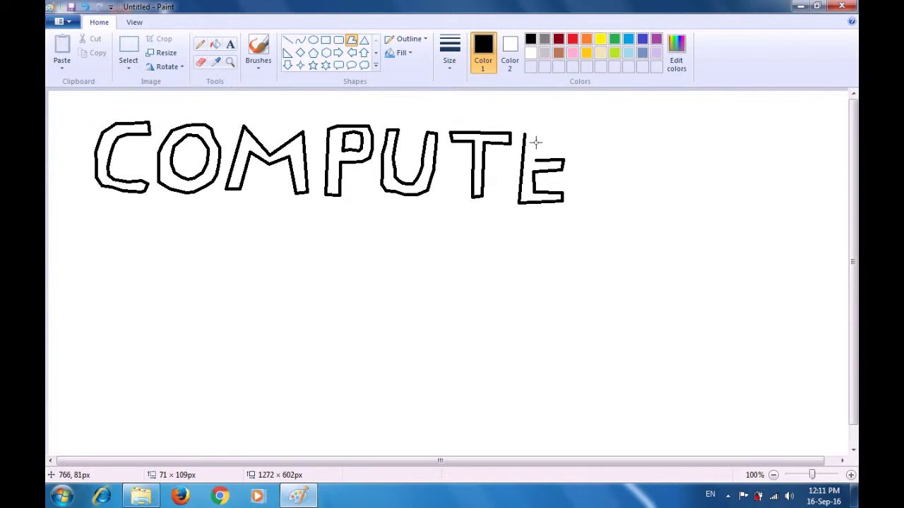
left_click(537, 142)
left_click(561, 144)
left_click(563, 134)
left_click(523, 134)
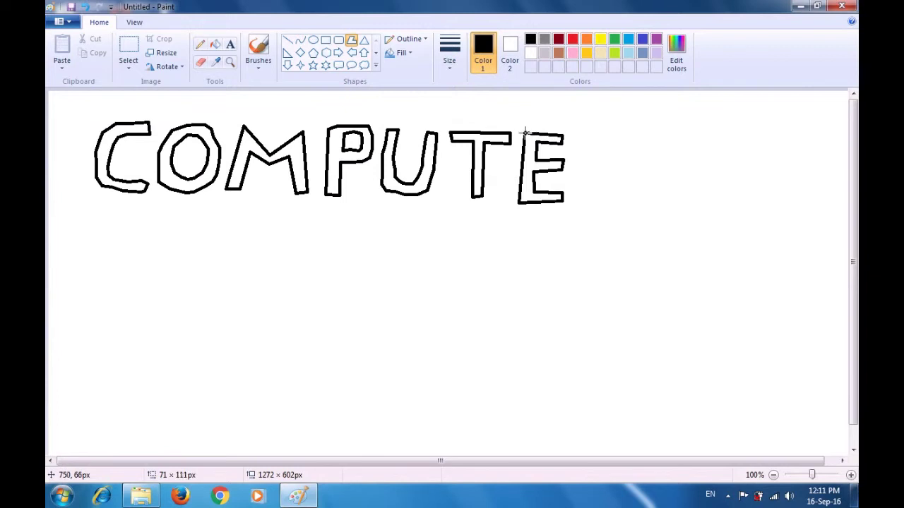
left_click(598, 122)
Outline the outer contour of a block letter R, about 104 × 113 px, beside the E.
left_click(597, 138)
left_click_drag(597, 138, 592, 207)
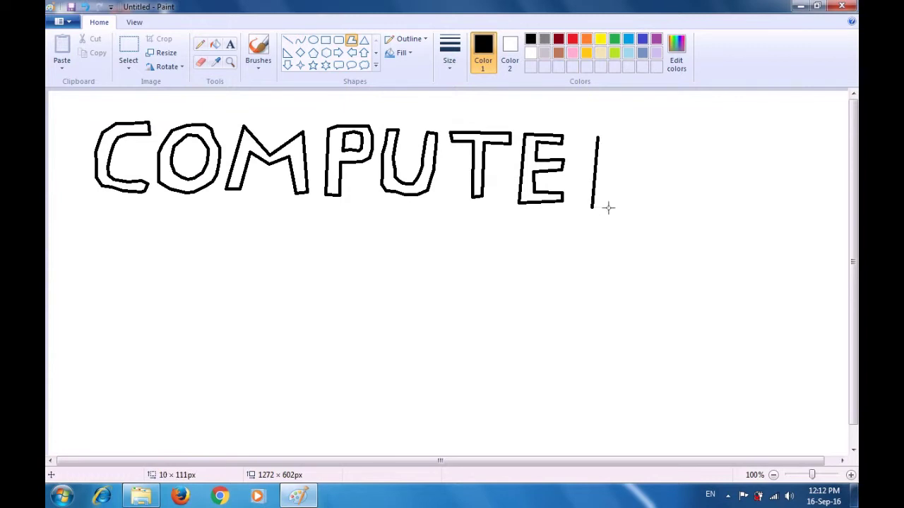
left_click(609, 207)
left_click(611, 178)
left_click(637, 205)
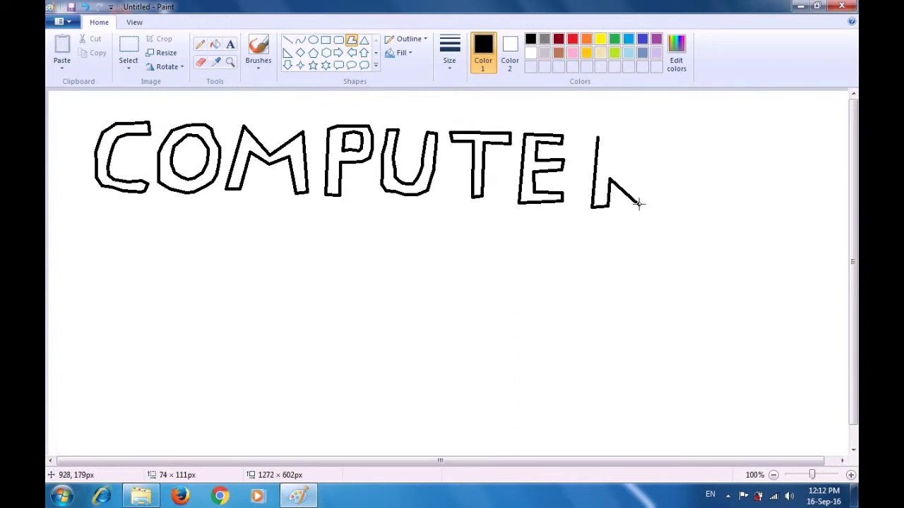
left_click(646, 203)
left_click(649, 198)
left_click(618, 174)
mouse_move(617, 174)
left_mouse_down()
mouse_move(656, 161)
mouse_move(657, 141)
mouse_move(631, 135)
left_mouse_up()
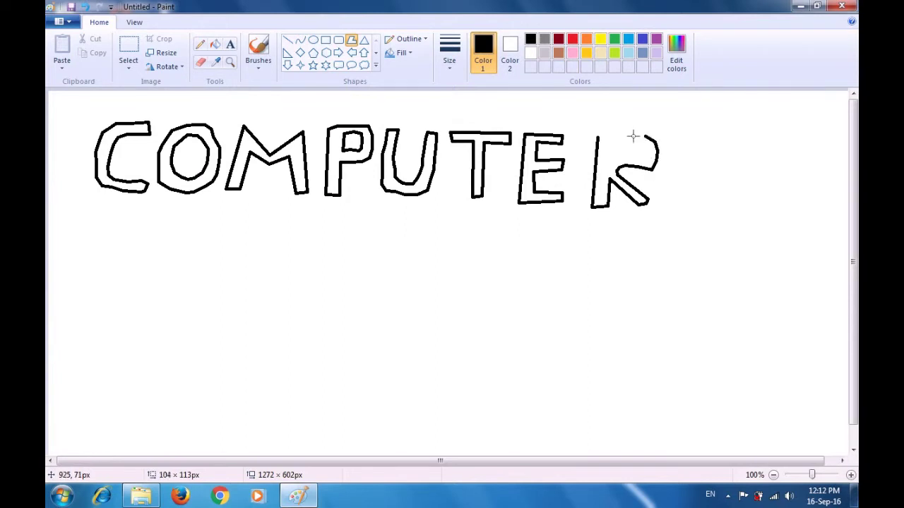
left_click(599, 138)
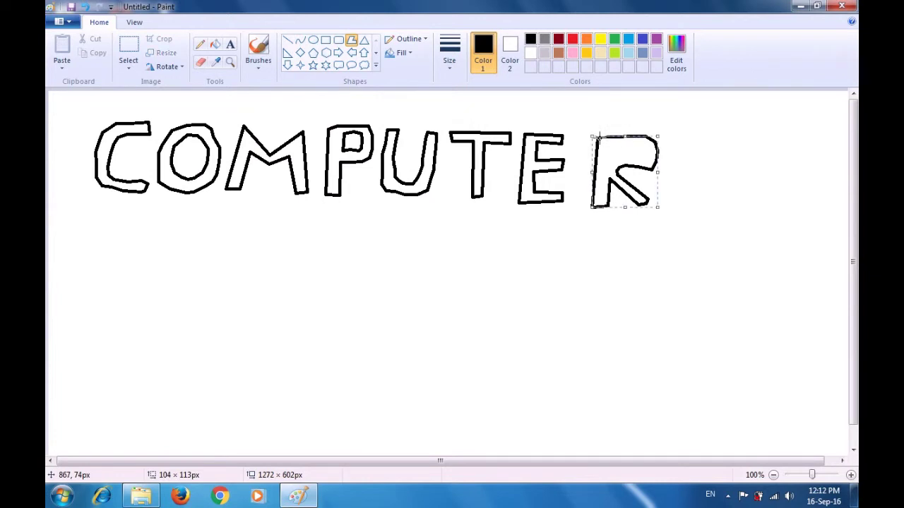
left_click(699, 125)
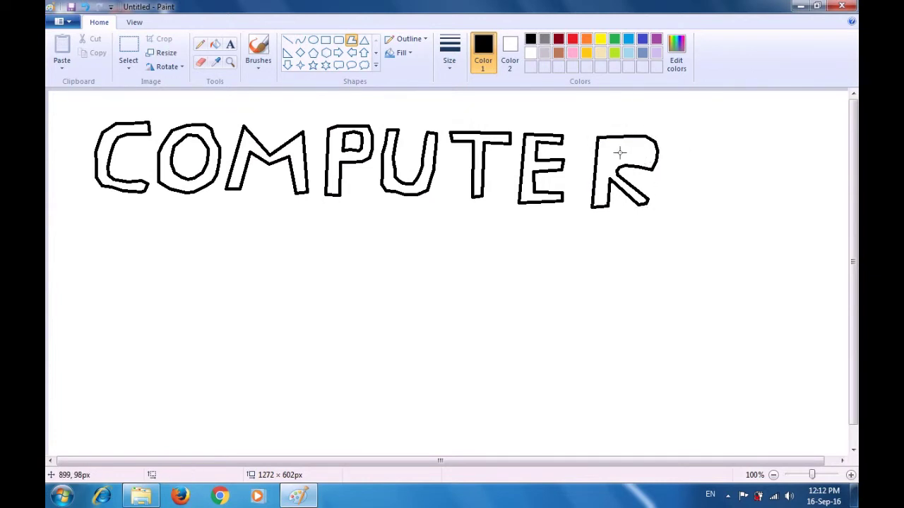
Draw a polygon about 41 × 22 px as the hole inside the bowl of the letter R.
mouse_move(620, 146)
left_mouse_down()
mouse_move(620, 160)
mouse_move(643, 150)
left_mouse_up()
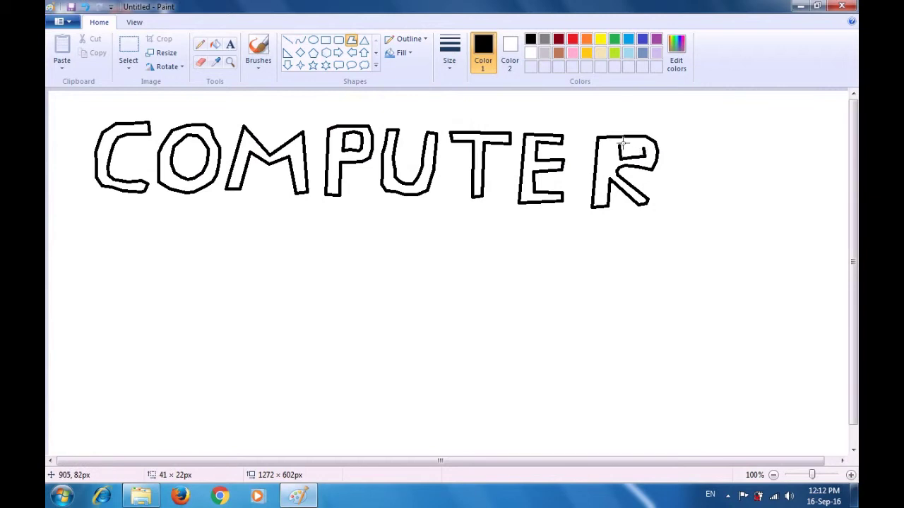
left_click(621, 145)
left_click(628, 114)
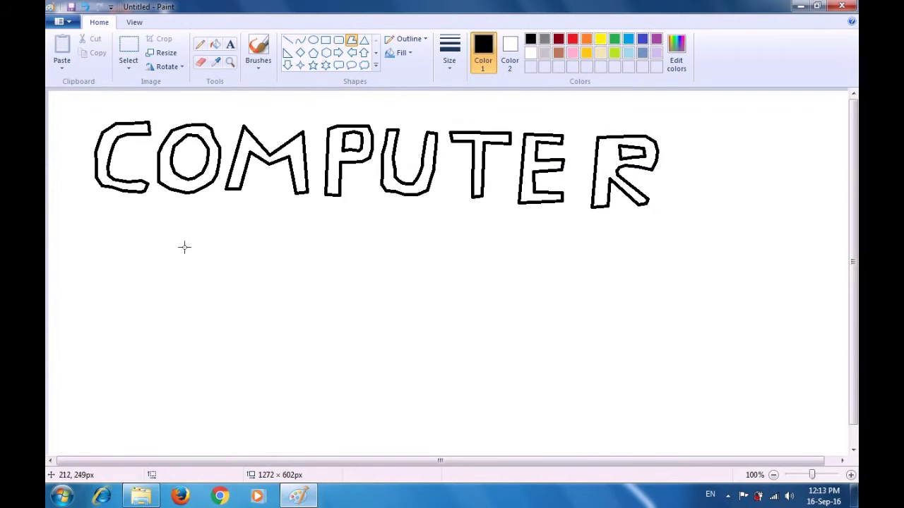
Outline a large closed block letter S, about 129 × 215 px, below the letters C and O.
mouse_move(186, 254)
left_mouse_down()
mouse_move(157, 230)
mouse_move(125, 228)
mouse_move(118, 238)
mouse_move(120, 263)
mouse_move(167, 302)
mouse_move(176, 334)
mouse_move(173, 347)
mouse_move(152, 349)
mouse_move(107, 325)
mouse_move(134, 359)
mouse_move(177, 361)
mouse_move(189, 324)
mouse_move(182, 296)
mouse_move(135, 260)
mouse_move(133, 242)
mouse_move(149, 235)
mouse_move(187, 256)
left_mouse_up()
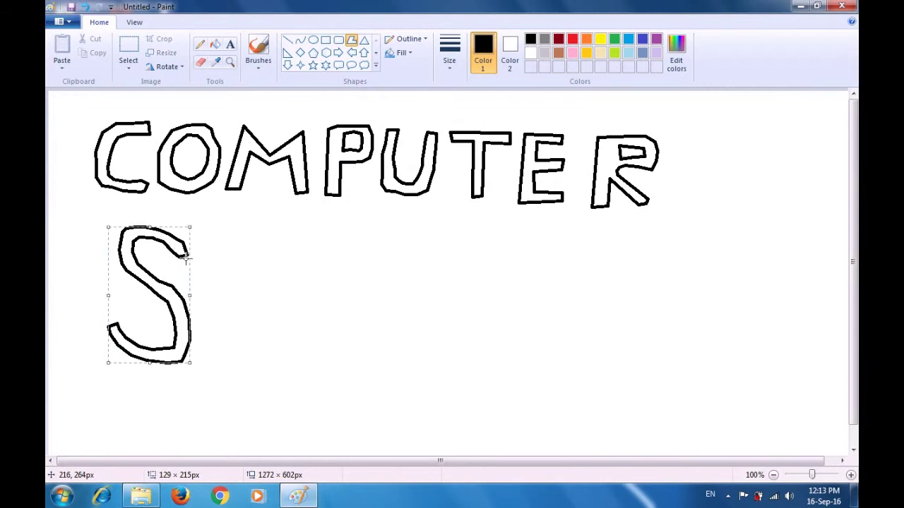
left_click(232, 233)
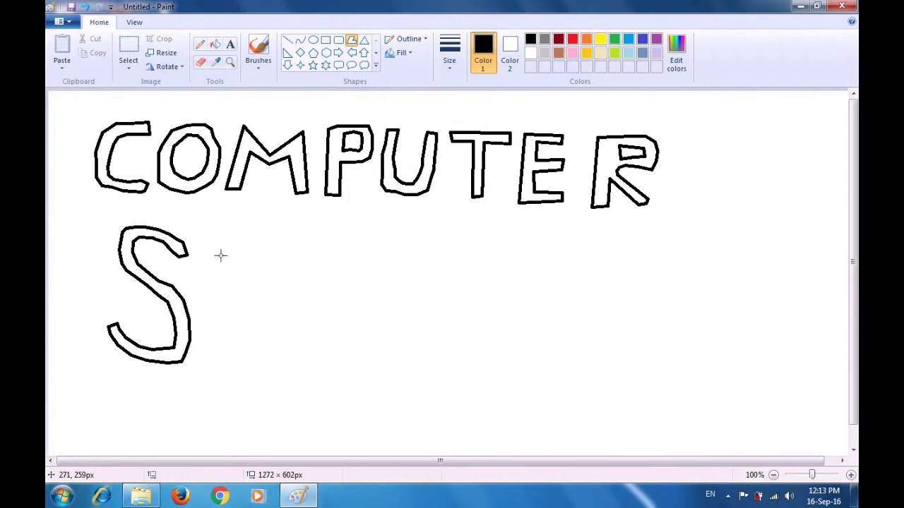
left_click_drag(216, 239, 203, 367)
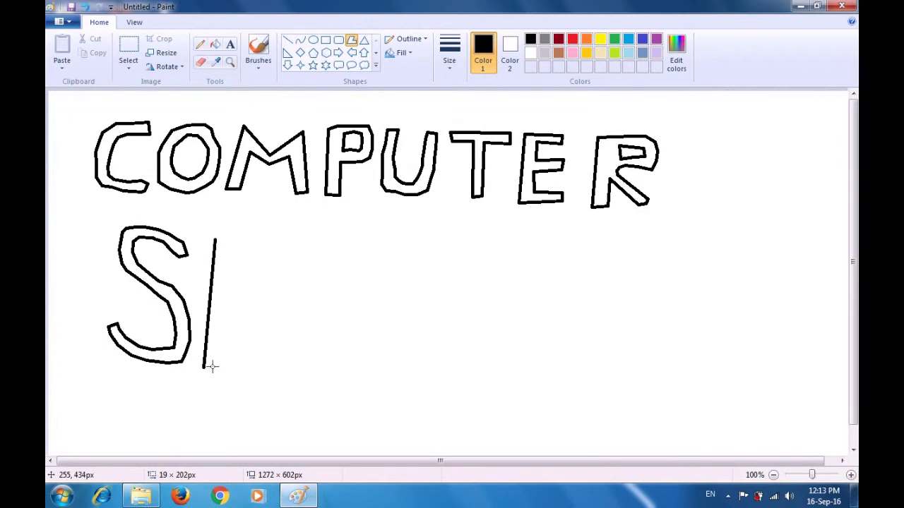
left_click(222, 366)
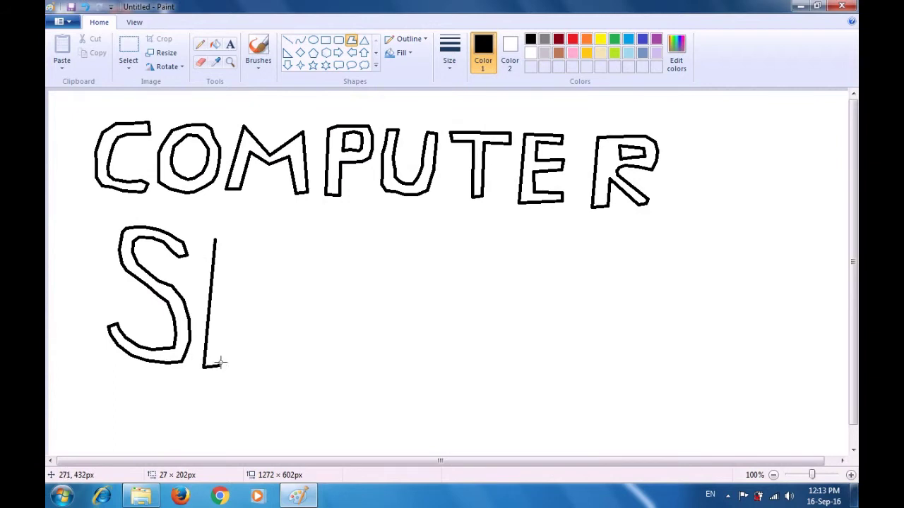
left_click(226, 303)
left_click(250, 306)
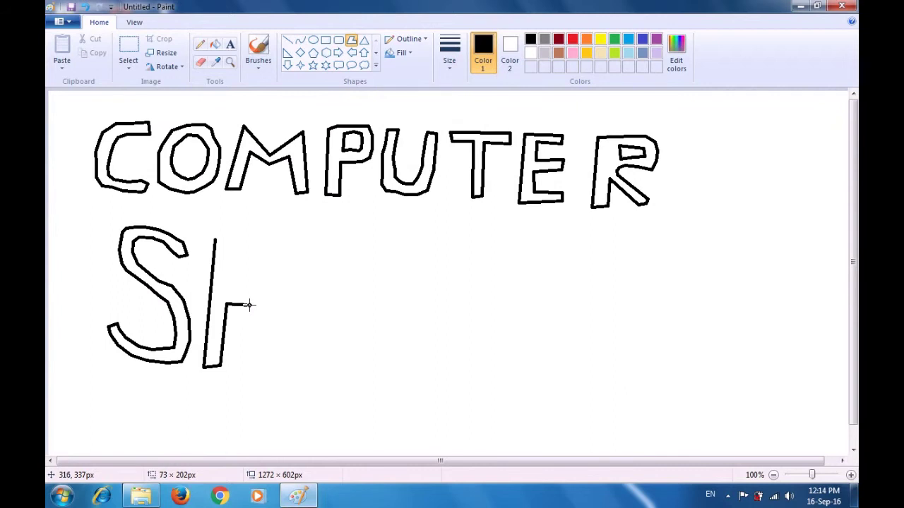
left_click(245, 366)
left_click(261, 366)
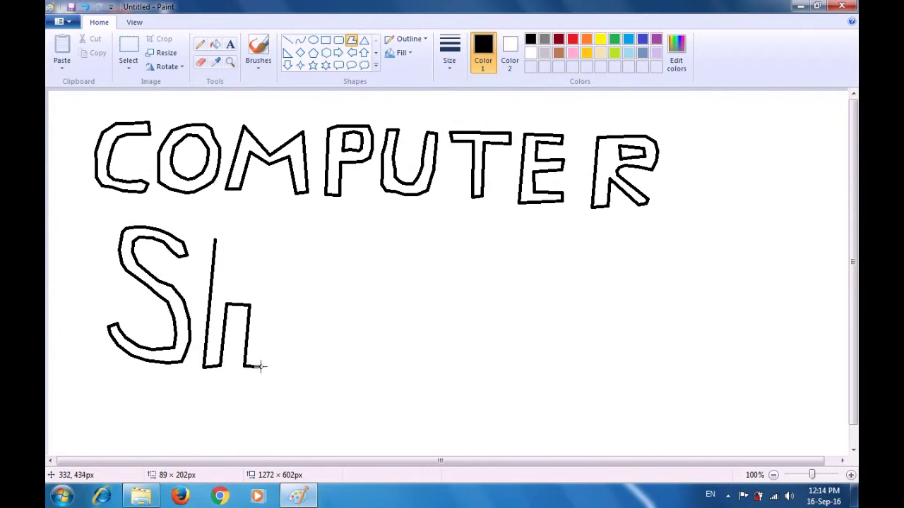
left_click(268, 305)
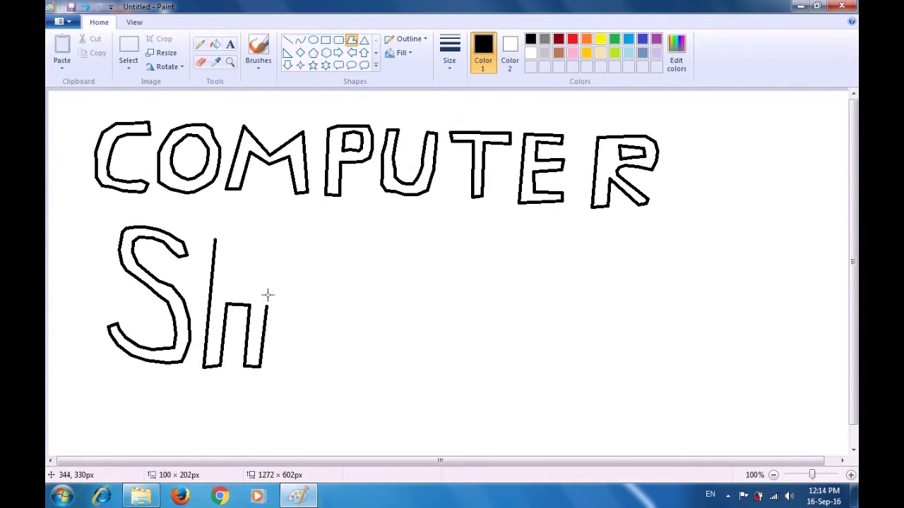
double_click(280, 241)
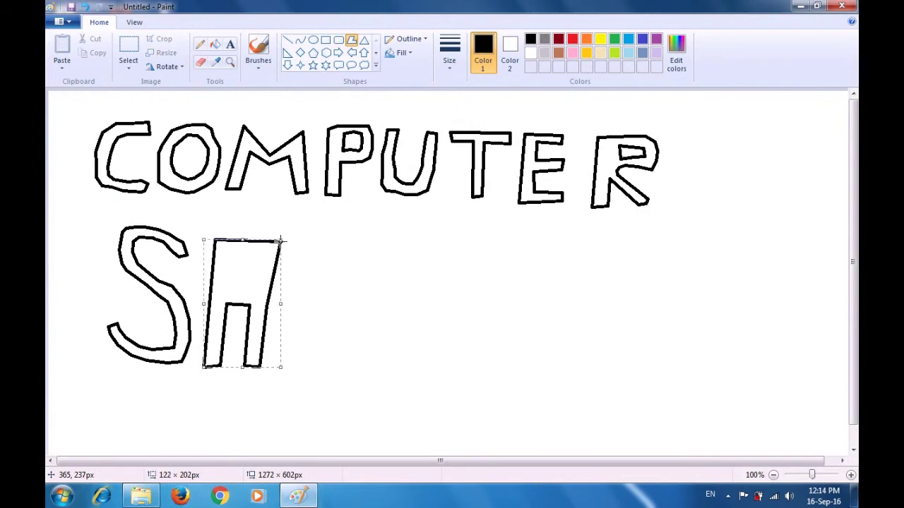
key("ctrl+z")
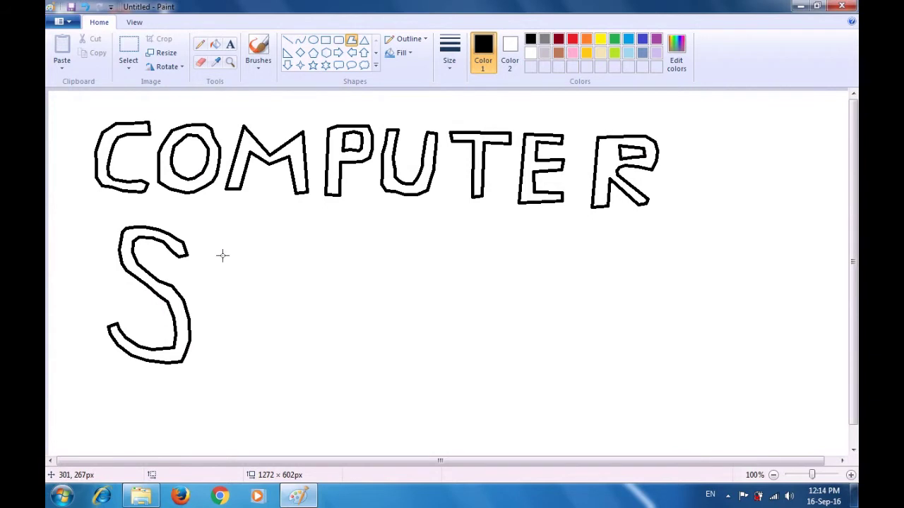
Outline a closed block letter H with a crossbar, about 110 × 208 px, beside the large S.
left_click_drag(207, 242, 203, 367)
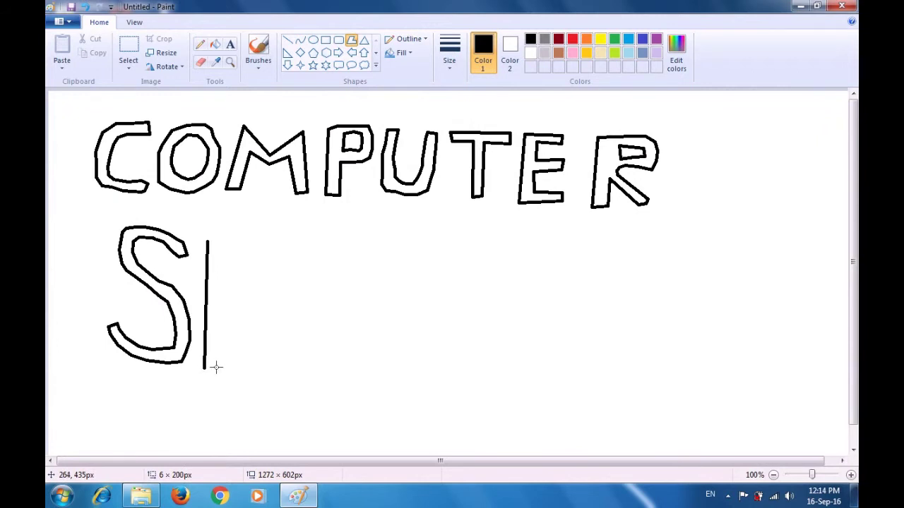
left_click(220, 368)
left_click(220, 310)
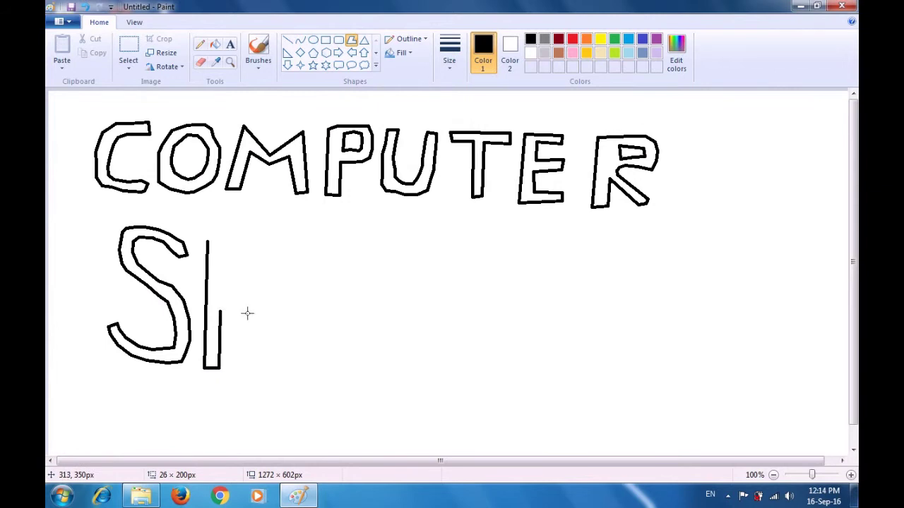
left_click(247, 314)
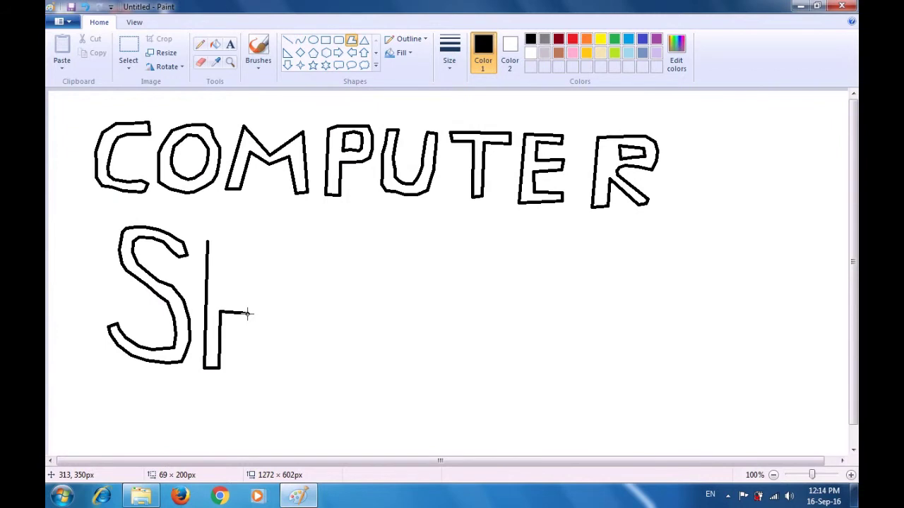
left_click(247, 367)
left_click(261, 367)
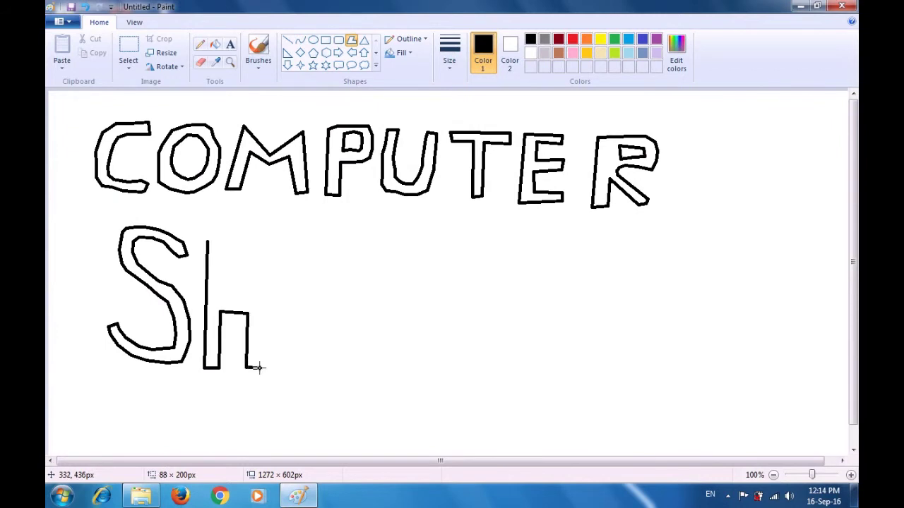
left_click(266, 311)
left_click(273, 238)
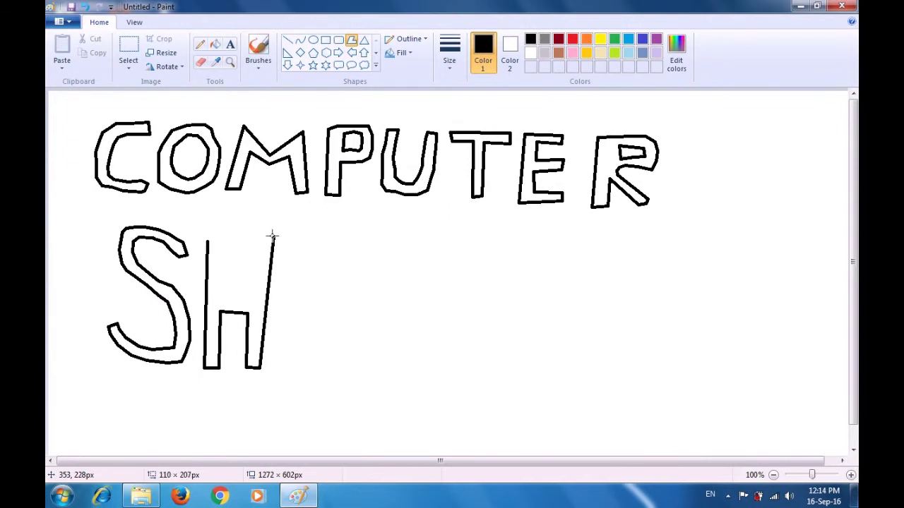
left_click(256, 238)
left_click(249, 301)
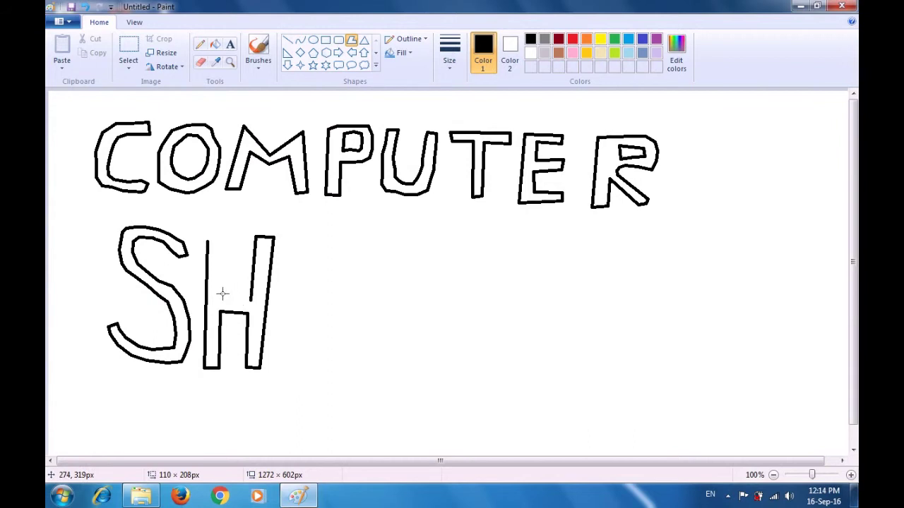
left_click(221, 294)
left_click(223, 241)
left_click(209, 240)
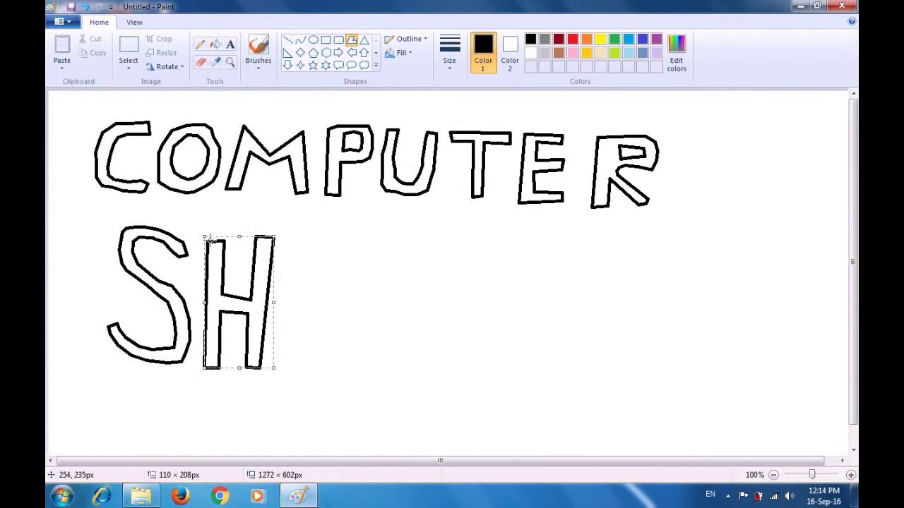
left_click(341, 253)
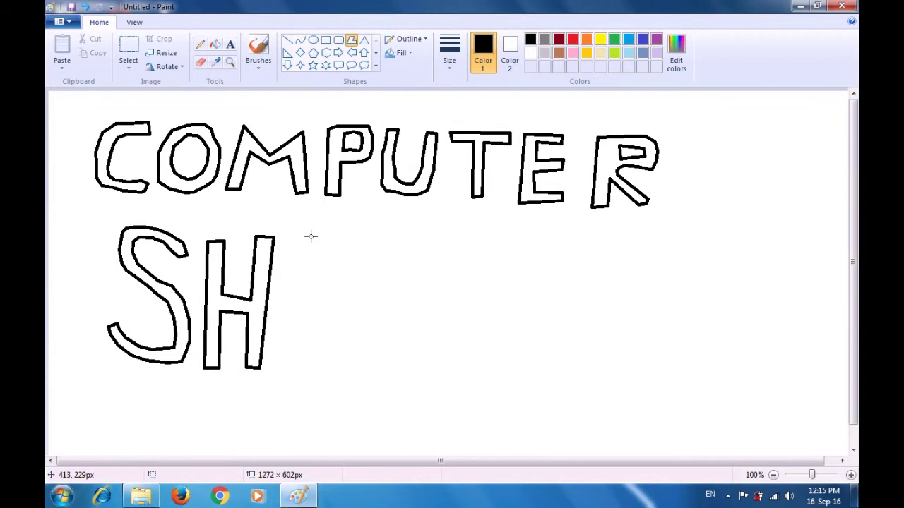
left_click_drag(309, 238, 345, 255)
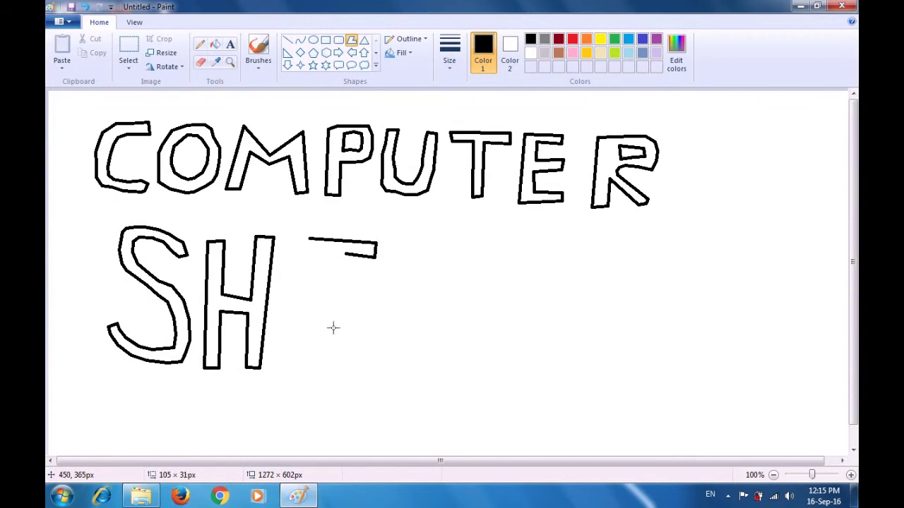
left_click(332, 361)
left_click(366, 367)
left_click(364, 376)
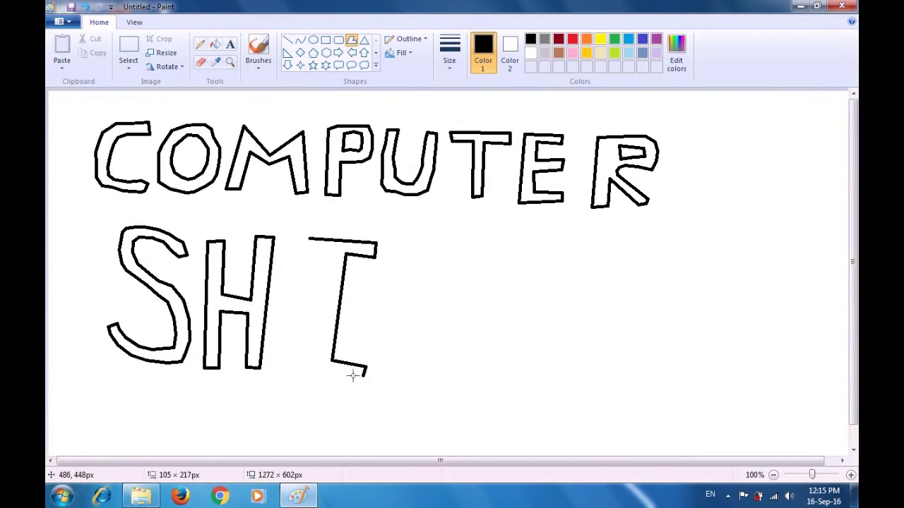
left_click(288, 372)
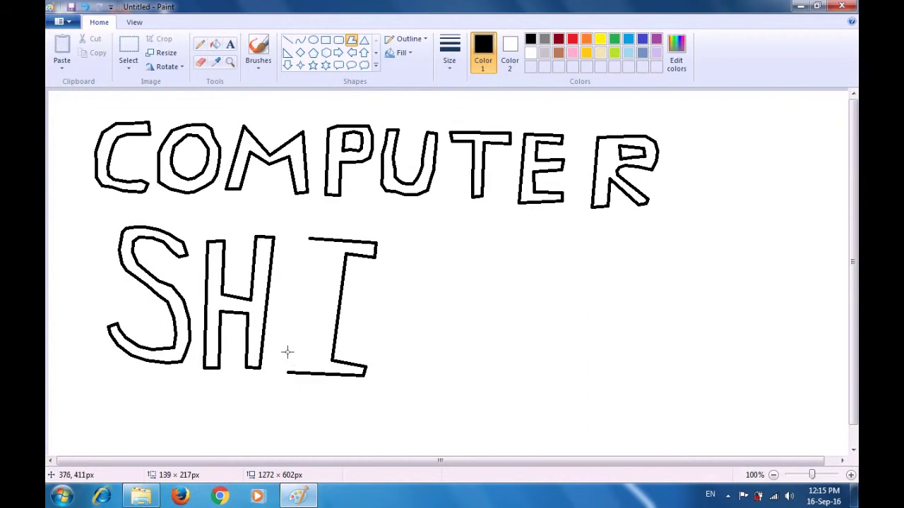
left_click(289, 349)
left_click(315, 355)
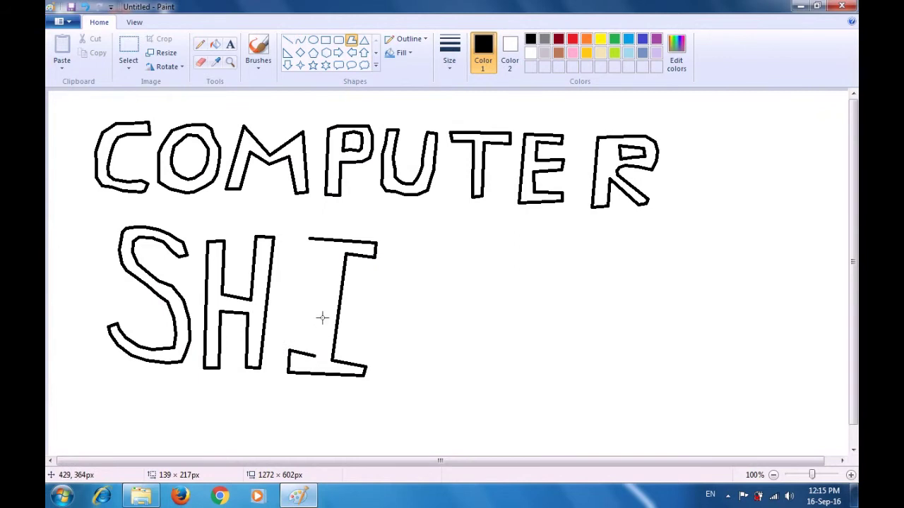
double_click(333, 253)
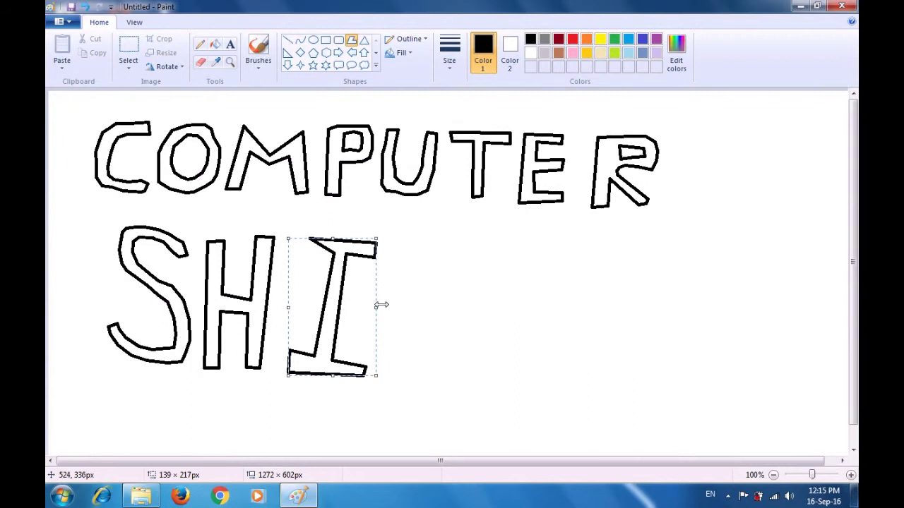
key("ctrl+z")
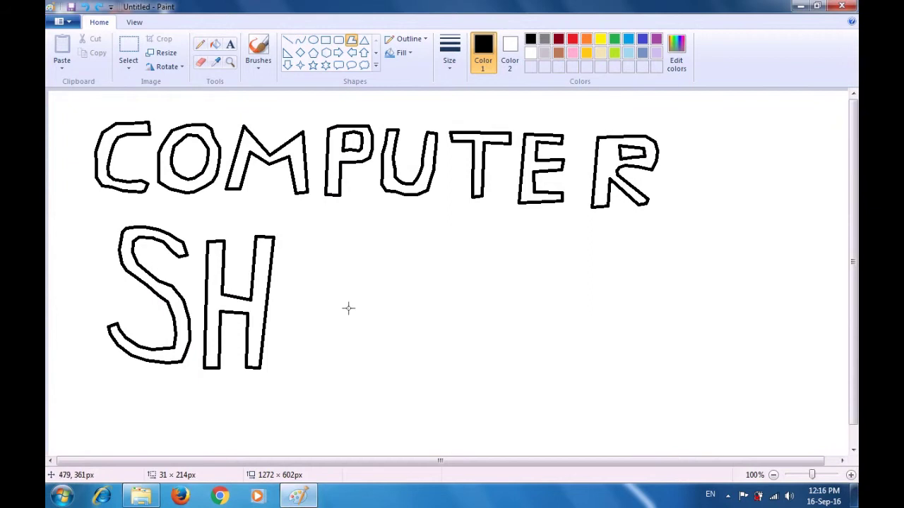
Outline a closed block letter I with top and bottom serifs, about 136 × 223 px, beside the H.
left_click_drag(299, 238, 382, 240)
left_click(380, 258)
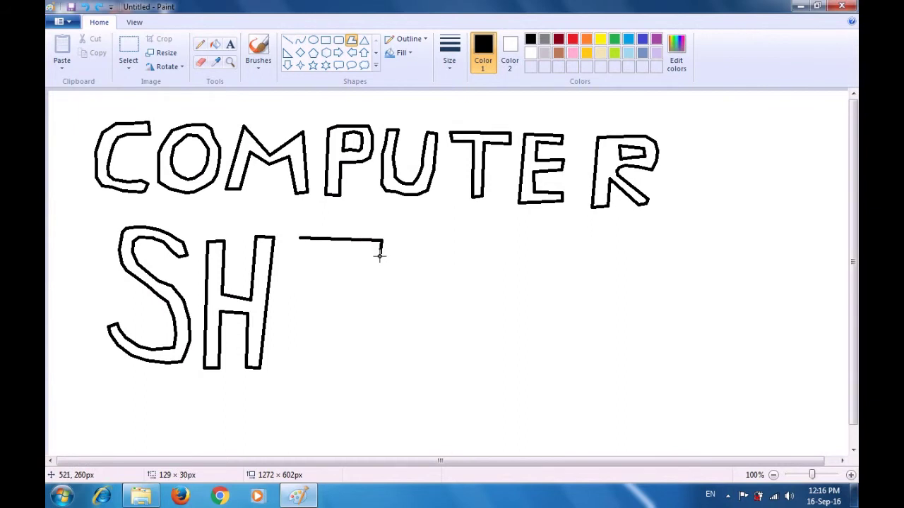
left_click(342, 253)
left_click(335, 368)
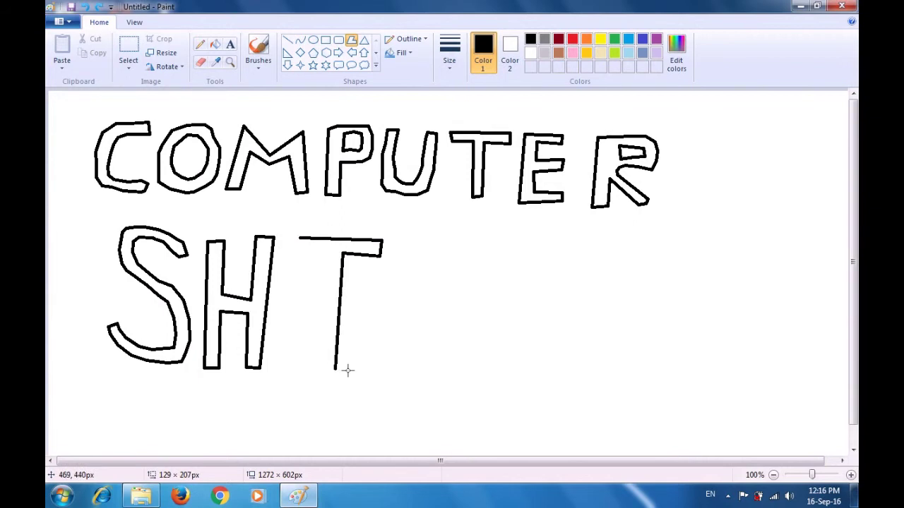
left_click(375, 369)
left_click(373, 379)
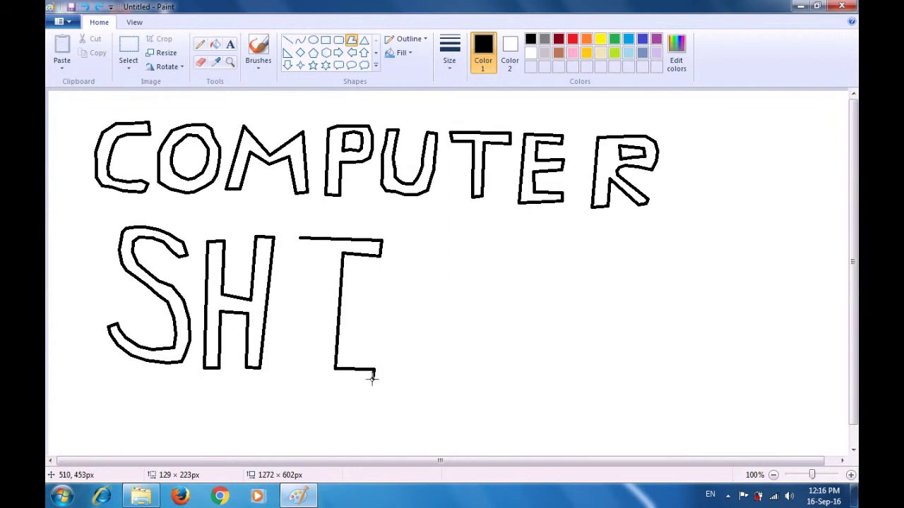
left_click(295, 379)
left_click(296, 365)
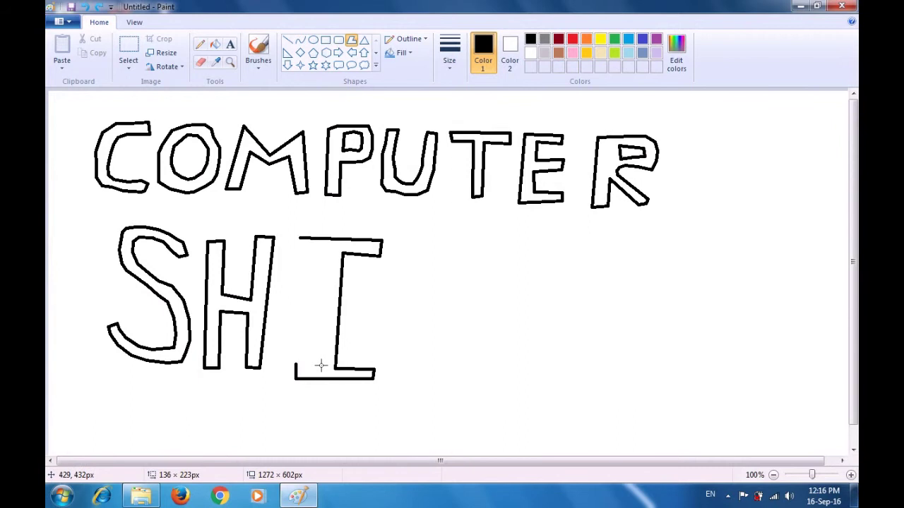
left_click(322, 365)
left_click(330, 251)
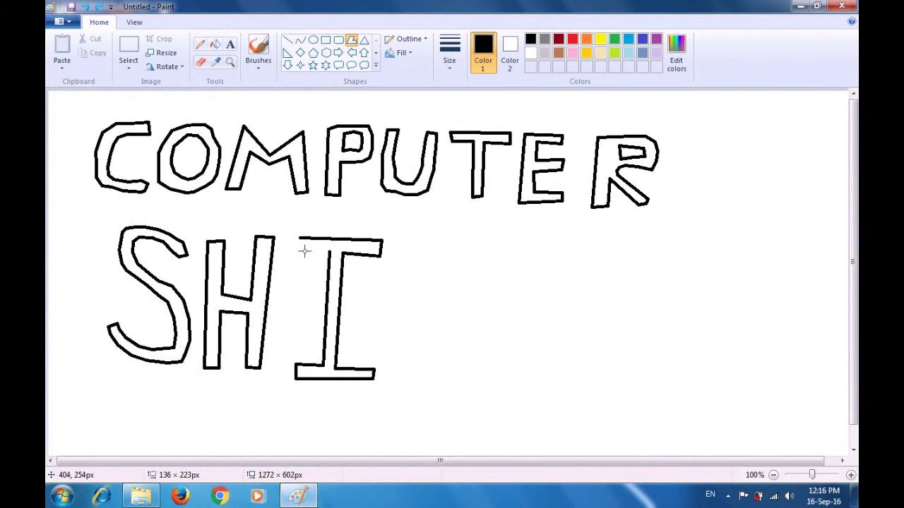
left_click(303, 251)
double_click(303, 250)
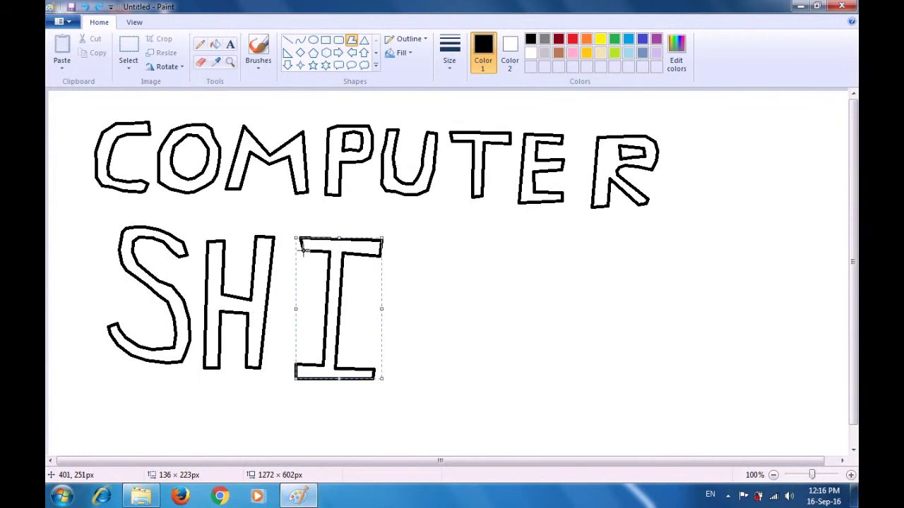
left_click(454, 233)
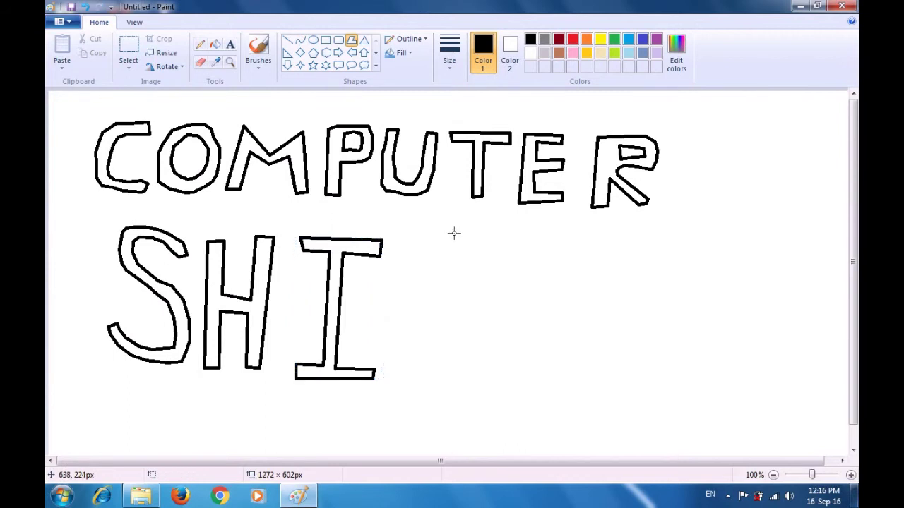
left_click_drag(404, 241, 397, 379)
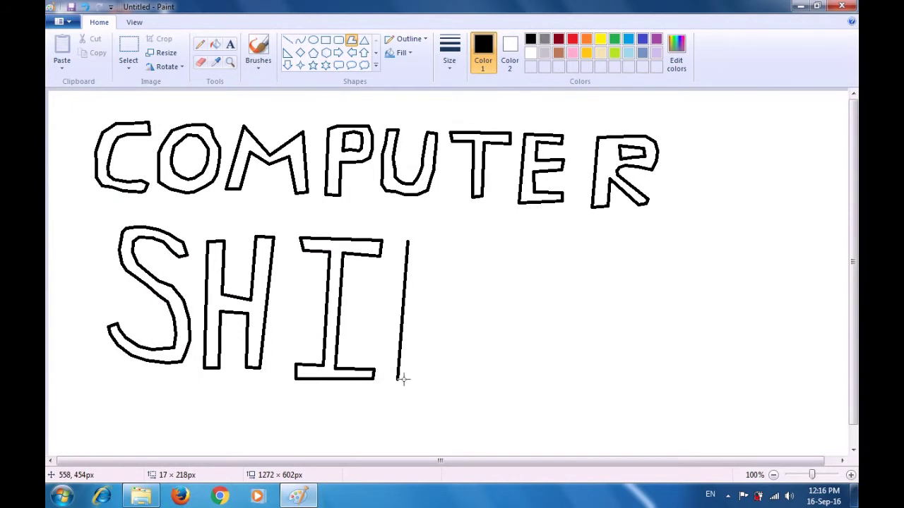
left_click(415, 380)
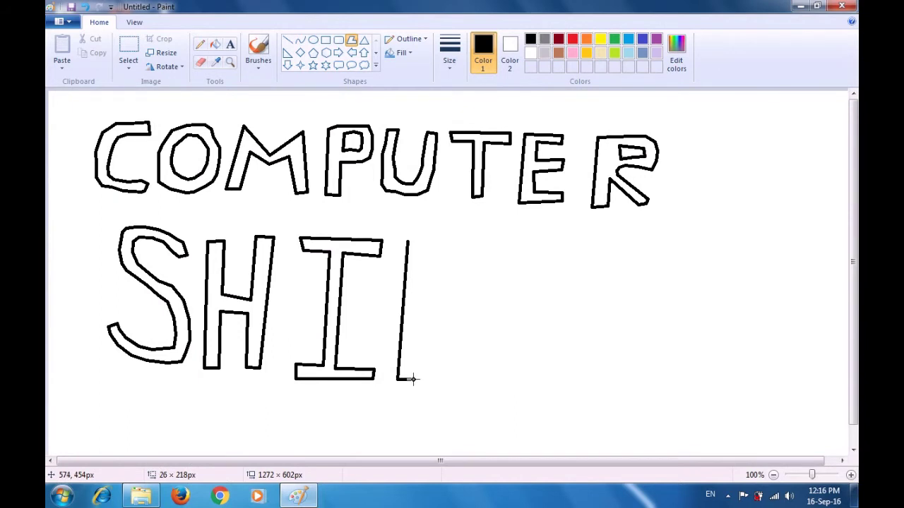
left_click(420, 316)
left_click(458, 381)
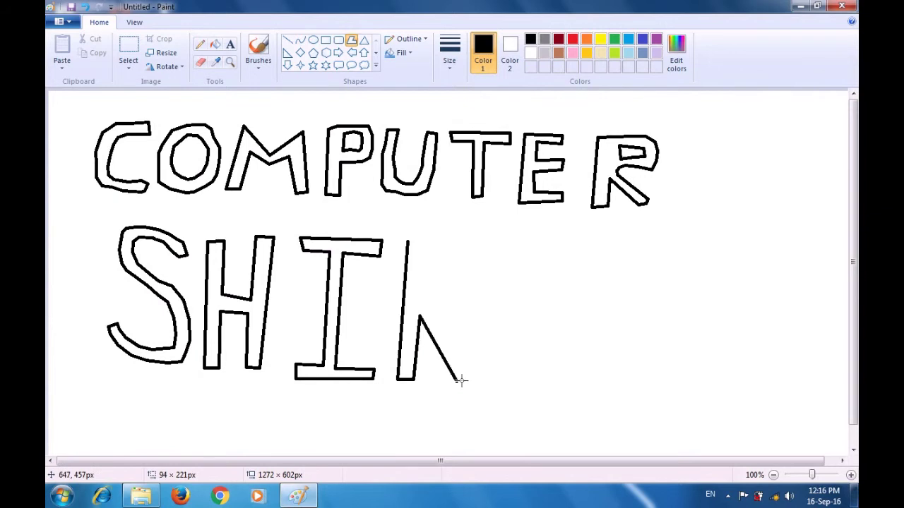
left_click(470, 374)
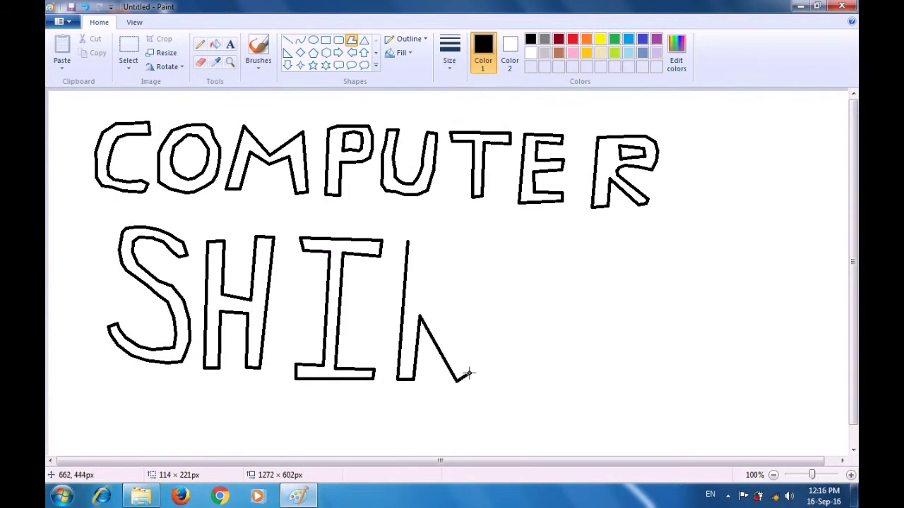
left_click(429, 308)
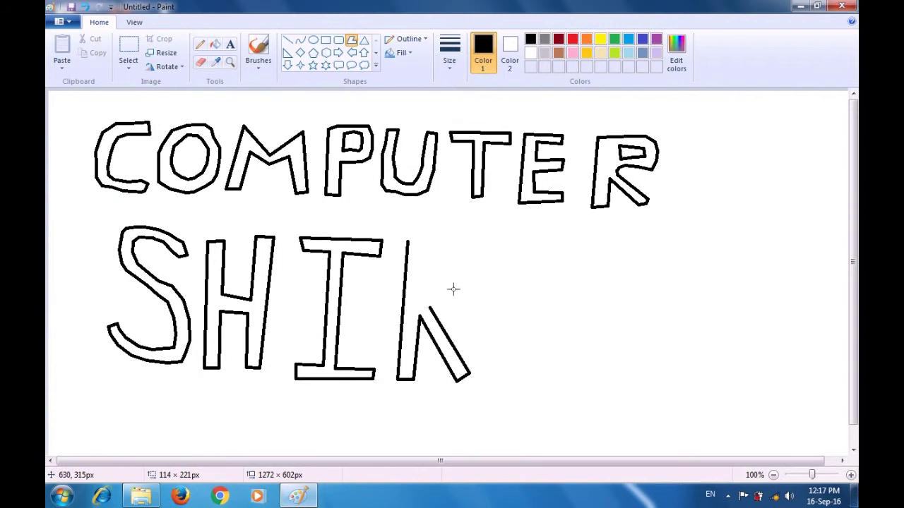
left_click(493, 259)
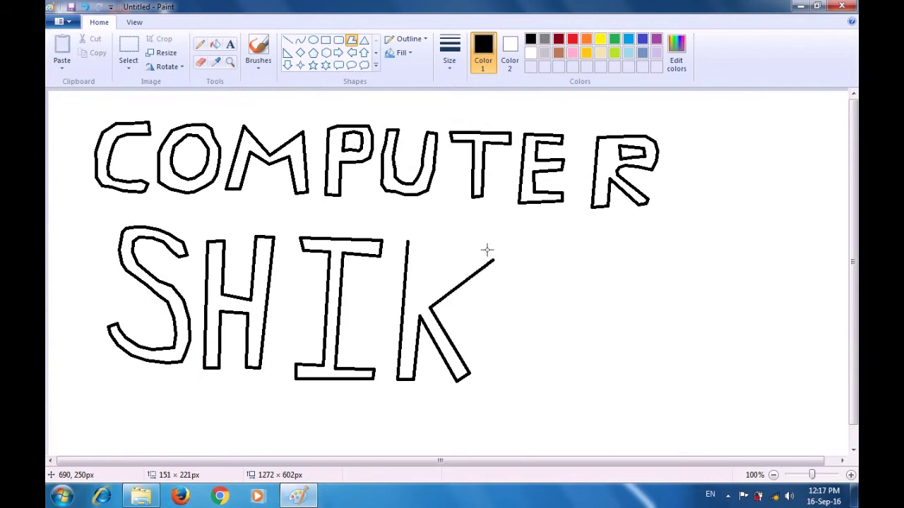
left_click(488, 249)
double_click(423, 291)
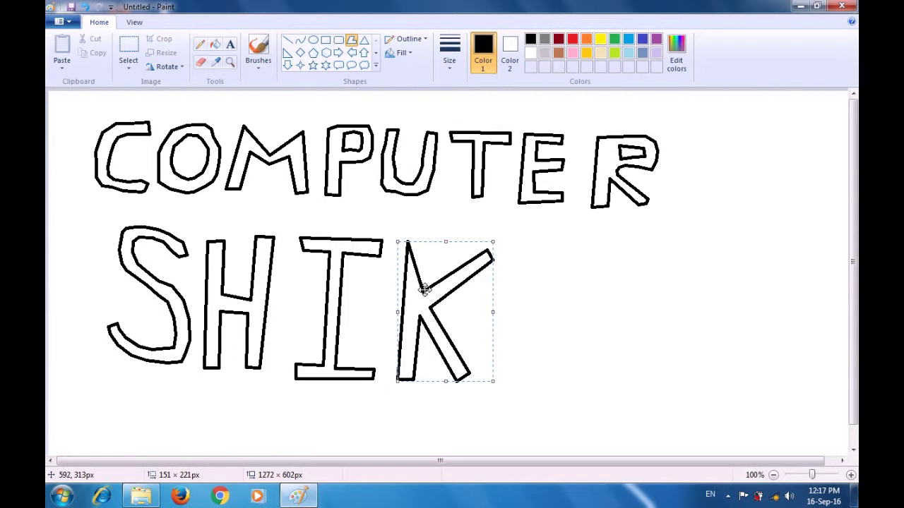
key("Delete")
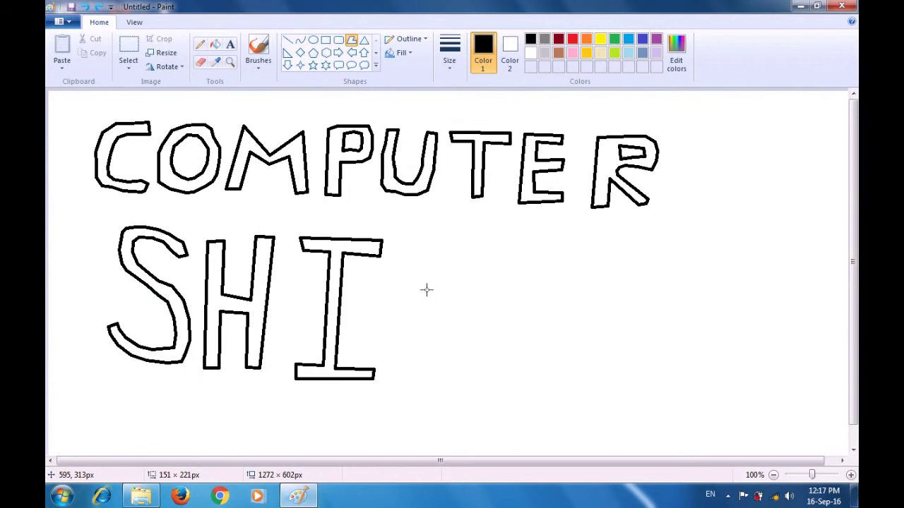
Outline a closed block letter K with a flat-topped stem, about 139 × 219 px, beside the large I.
left_click_drag(410, 243, 402, 380)
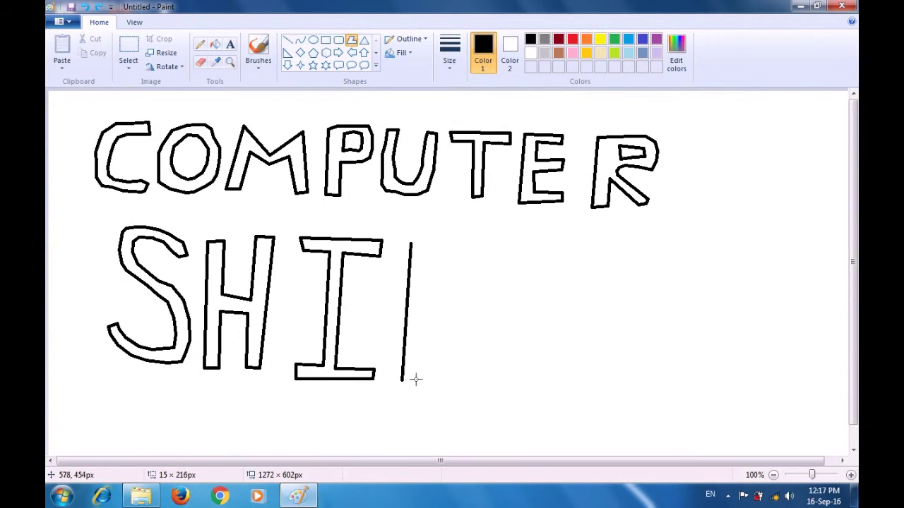
left_click(418, 380)
left_click(422, 316)
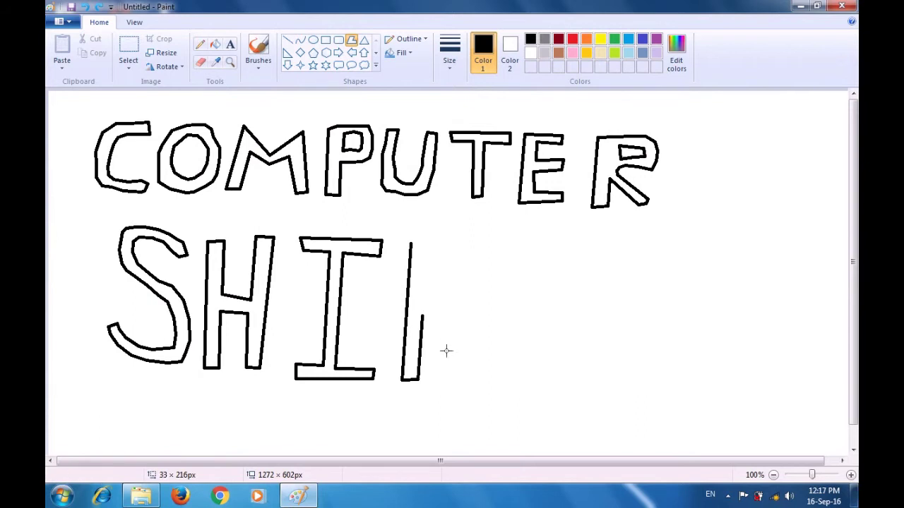
left_click(458, 376)
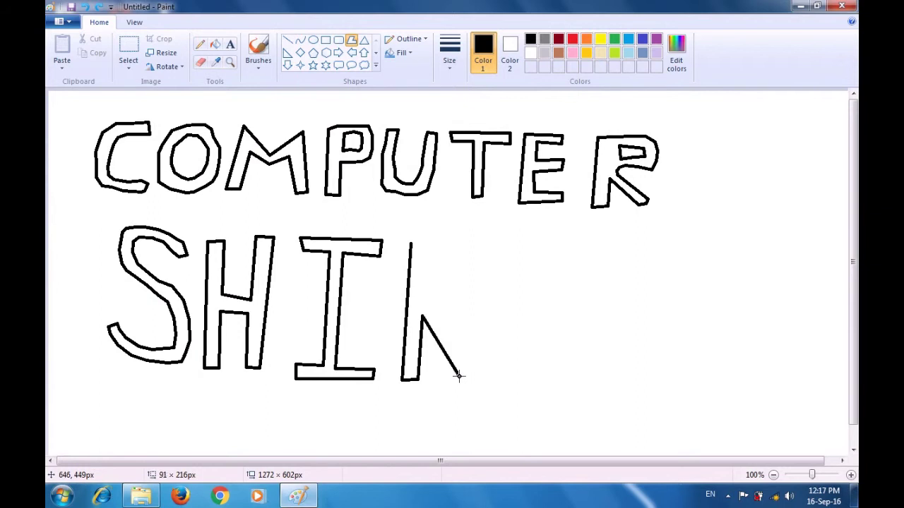
left_click(476, 371)
left_click(429, 303)
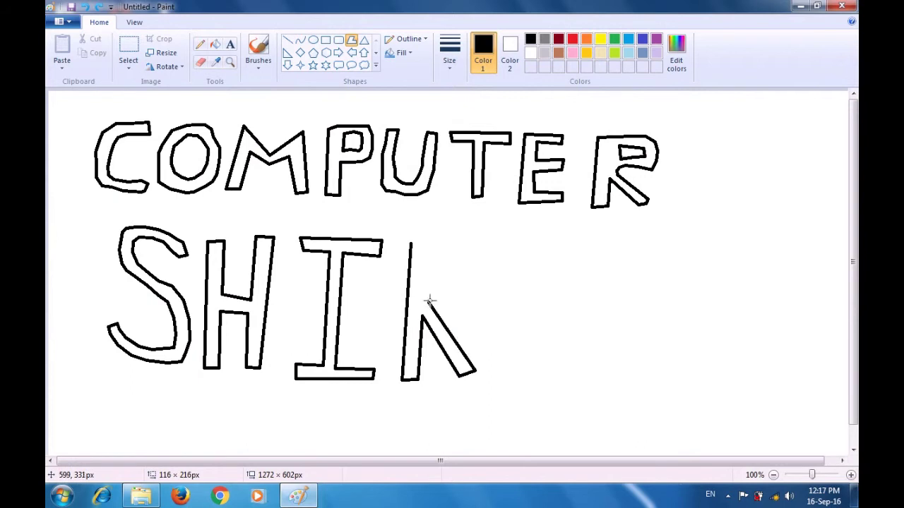
left_click(490, 250)
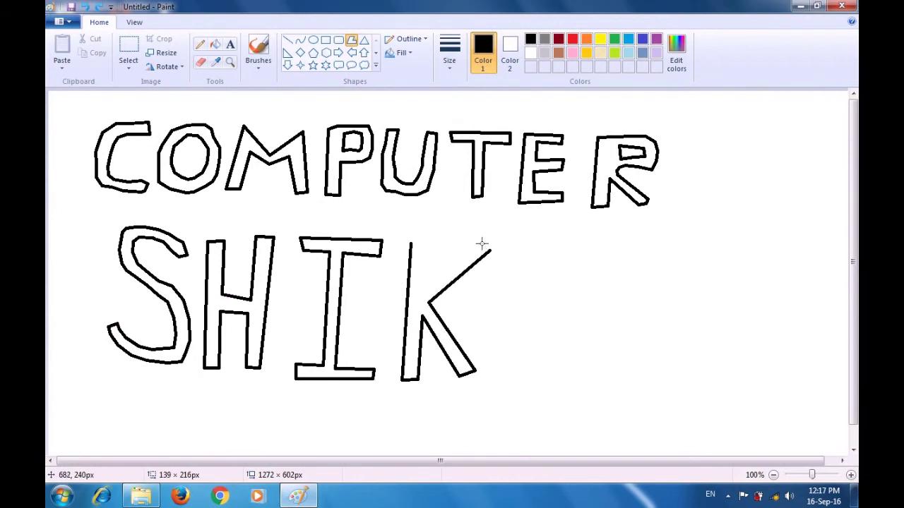
left_click(478, 242)
left_click_drag(425, 286, 479, 242)
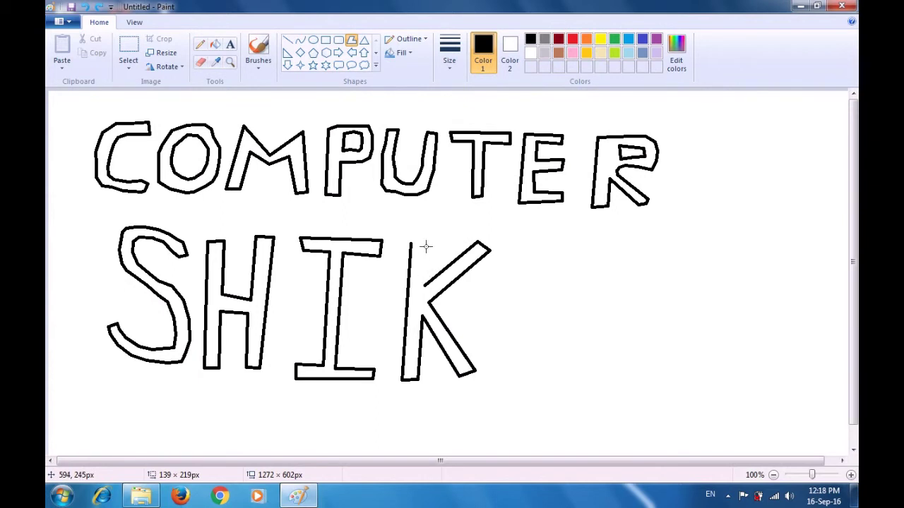
left_click_drag(424, 285, 426, 243)
left_click(411, 242)
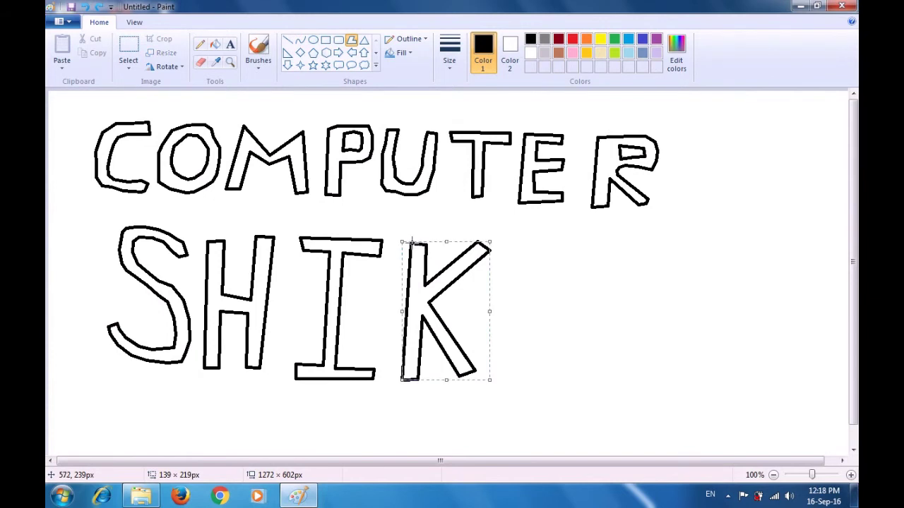
left_click(553, 241)
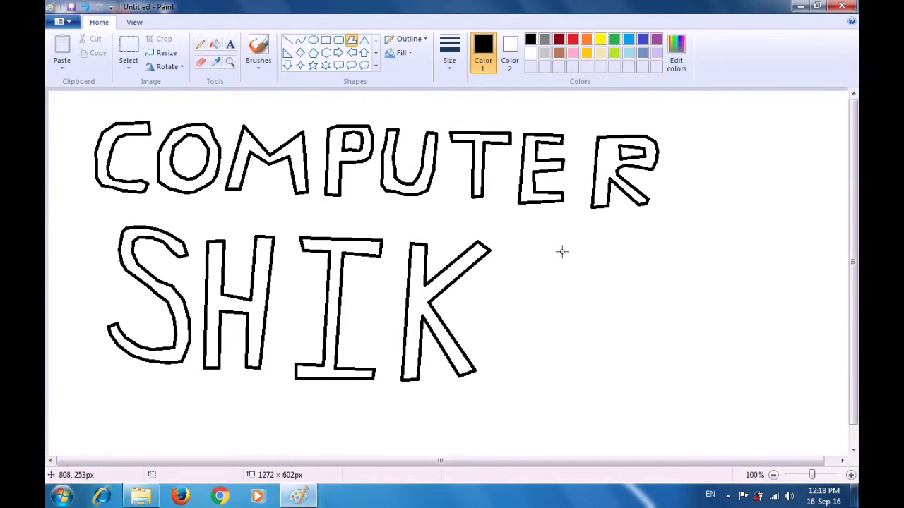
Outline a closed block letter S, about 132 × 258 px, beside the K in the second line.
mouse_move(556, 253)
left_mouse_down()
mouse_move(524, 239)
mouse_move(499, 266)
mouse_move(503, 284)
mouse_move(564, 349)
mouse_move(561, 379)
mouse_move(535, 391)
mouse_move(495, 372)
mouse_move(513, 398)
mouse_move(554, 402)
mouse_move(576, 387)
mouse_move(578, 351)
mouse_move(565, 317)
mouse_move(515, 263)
mouse_move(530, 252)
mouse_move(569, 262)
left_mouse_up()
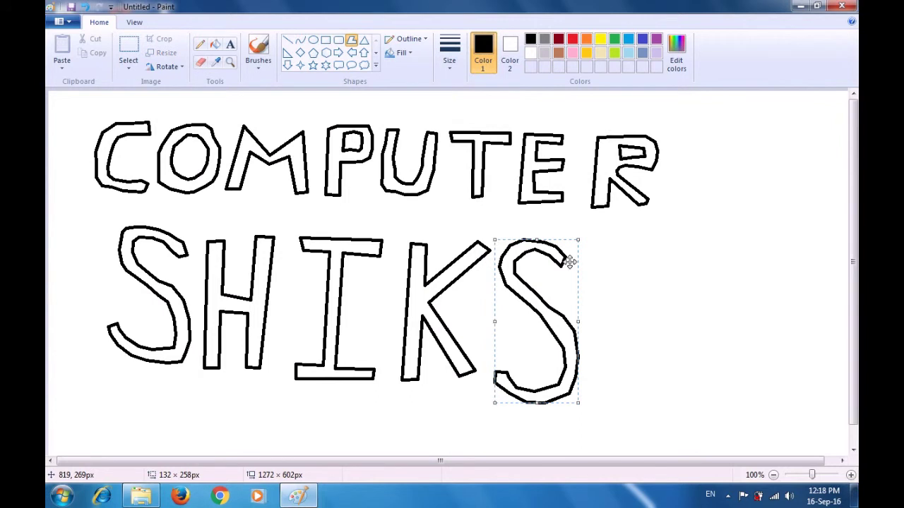
left_click(618, 263)
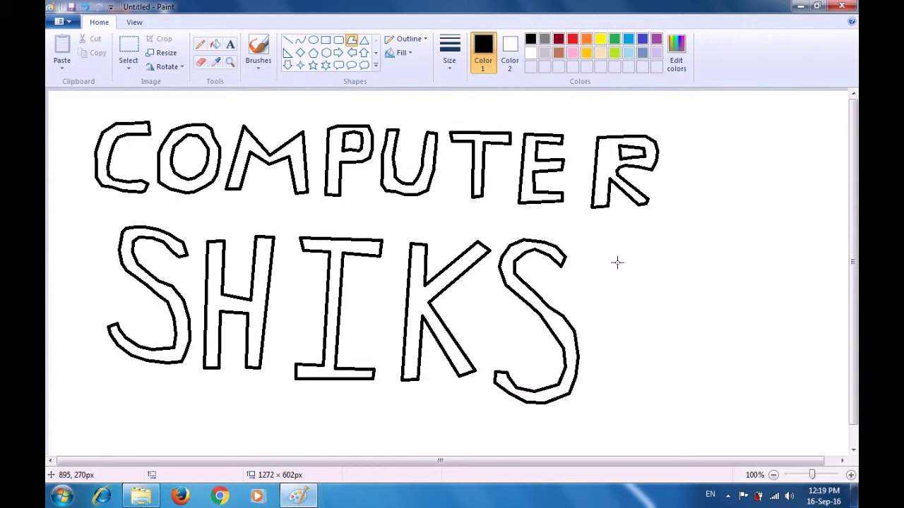
Outline a closed block letter H with a crossbar, about 110 × 234 px, after the second S.
left_click_drag(602, 251, 595, 397)
left_click(615, 397)
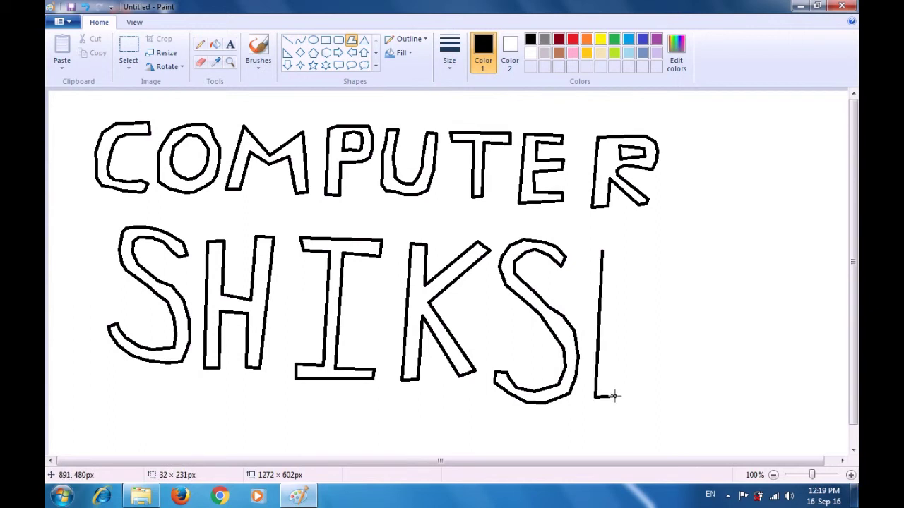
left_click(616, 327)
left_click(640, 327)
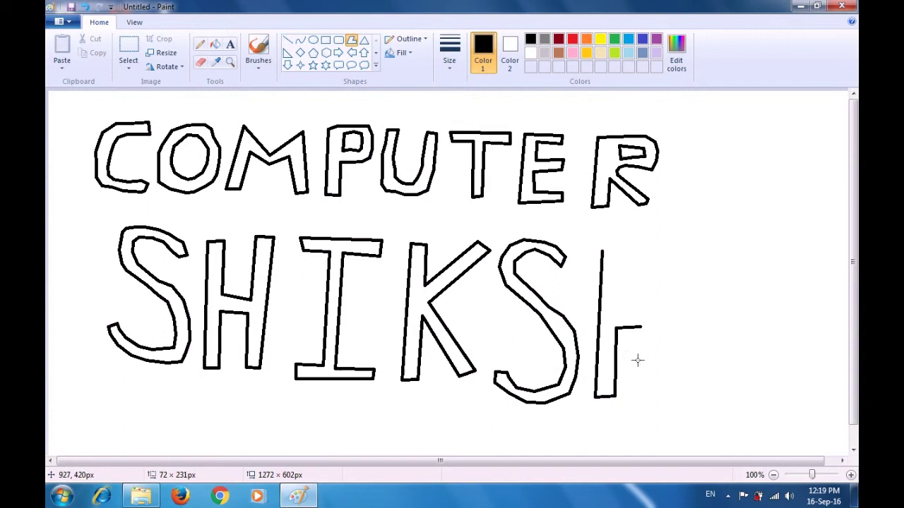
left_click(640, 393)
left_click(656, 395)
left_click(664, 249)
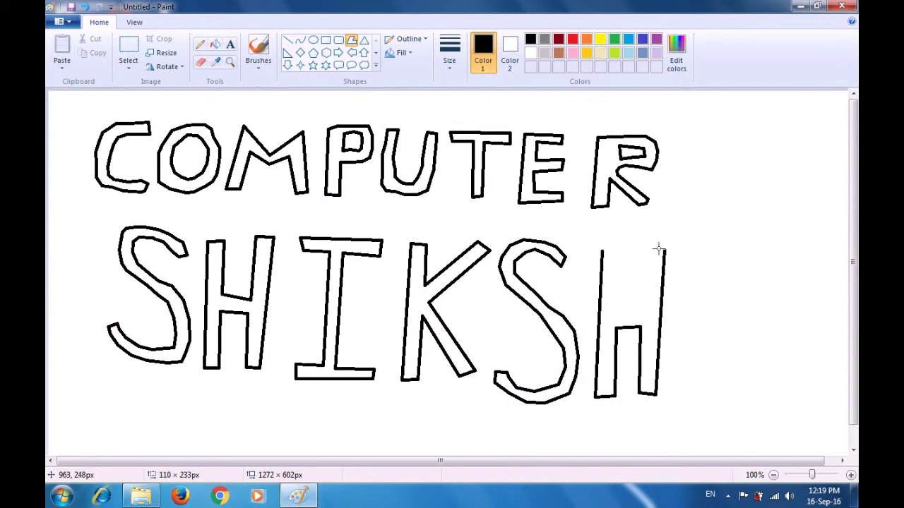
left_click(647, 249)
left_click(639, 311)
left_click(613, 311)
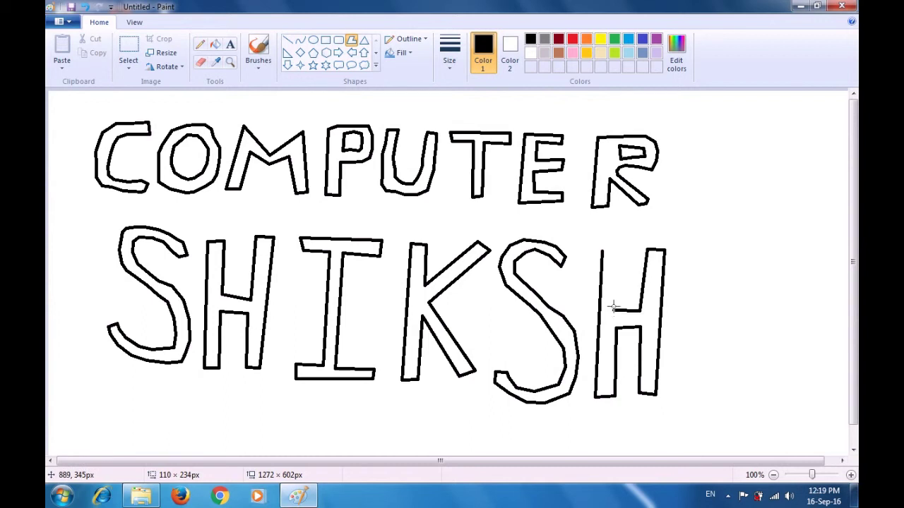
left_click(617, 249)
left_click(603, 250)
left_click(699, 233)
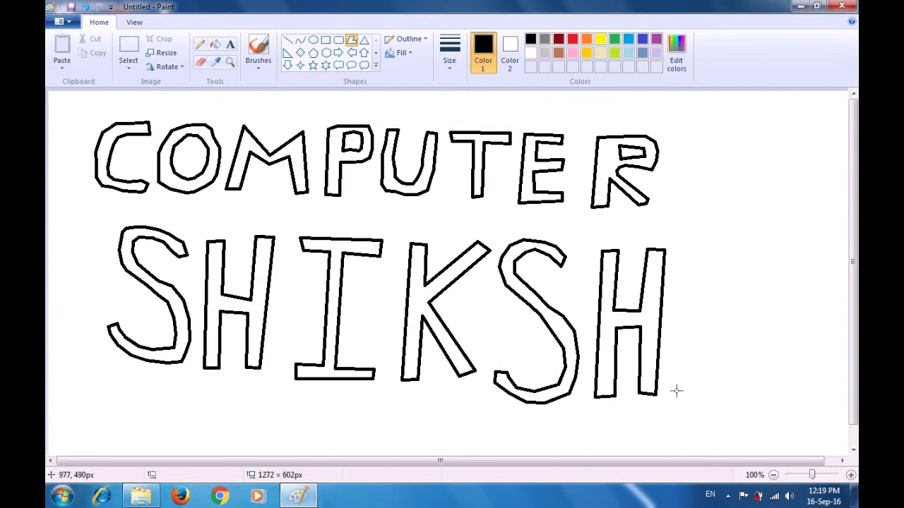
Outline a closed flat-topped block letter A, about 150 × 228 px, at the end of the second line.
left_click_drag(675, 394, 706, 256)
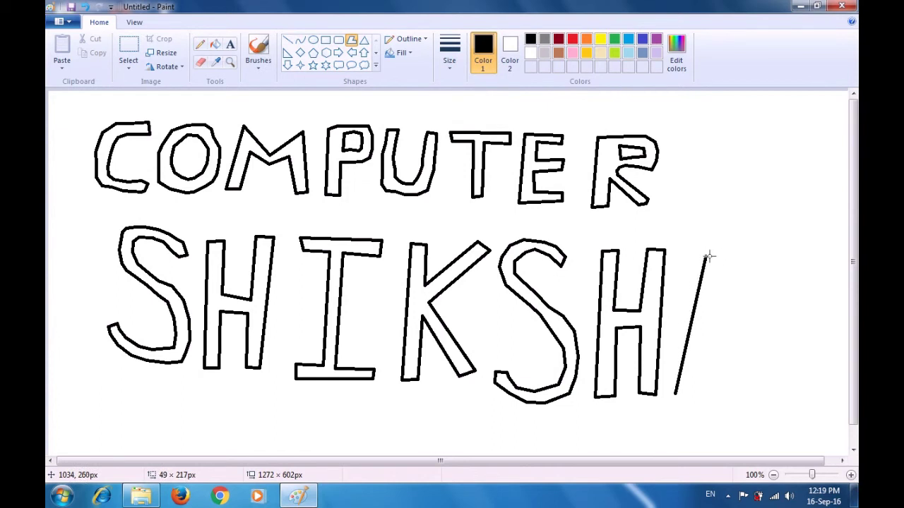
left_click(745, 259)
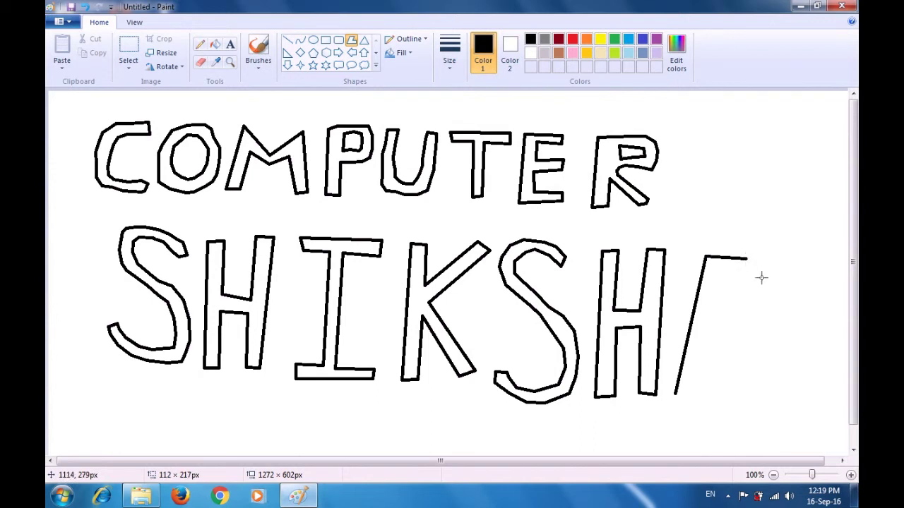
left_click(770, 399)
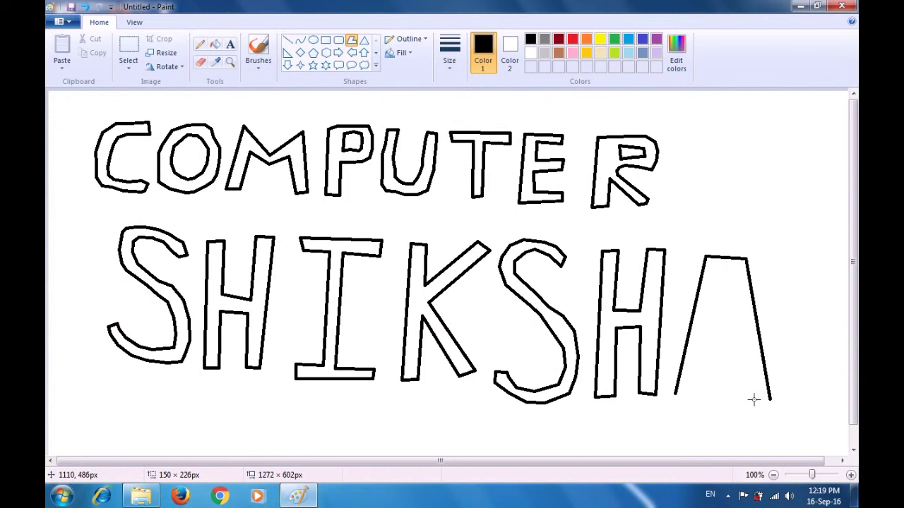
left_click(751, 400)
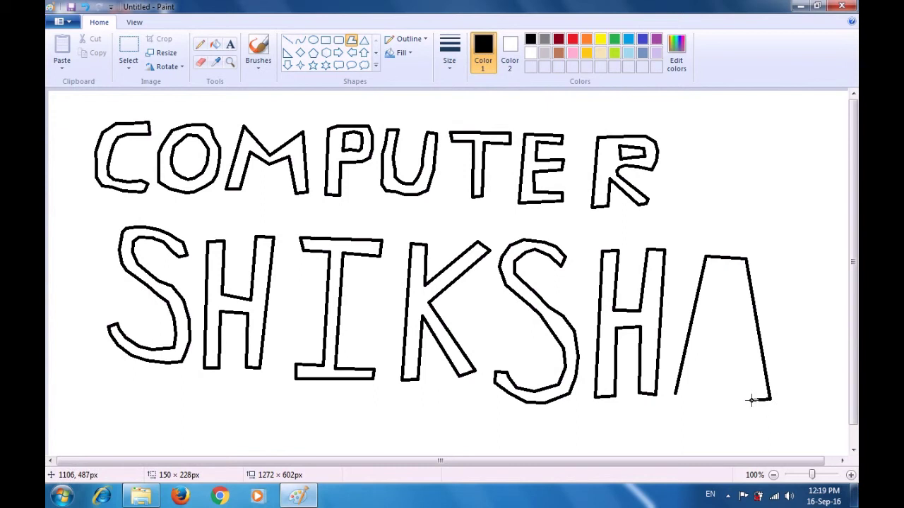
left_click(740, 314)
left_click(710, 312)
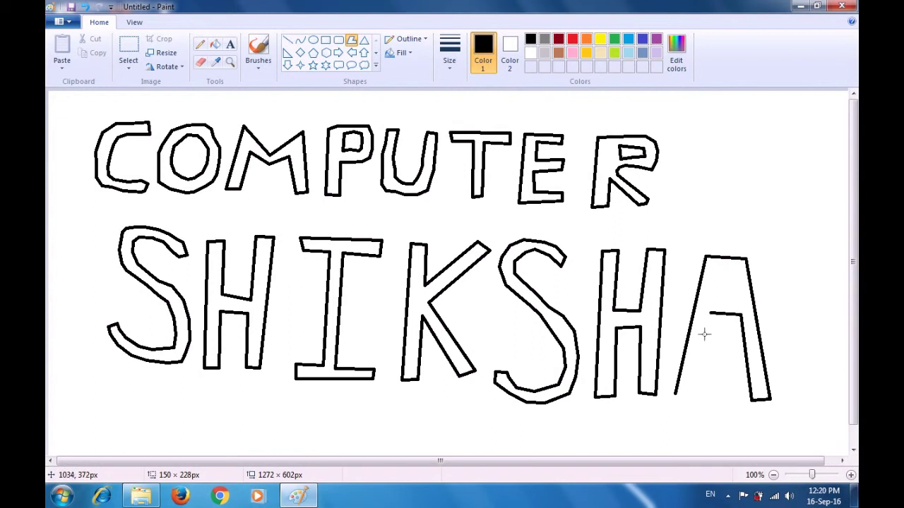
left_click(694, 392)
left_click(676, 392)
left_click(690, 422)
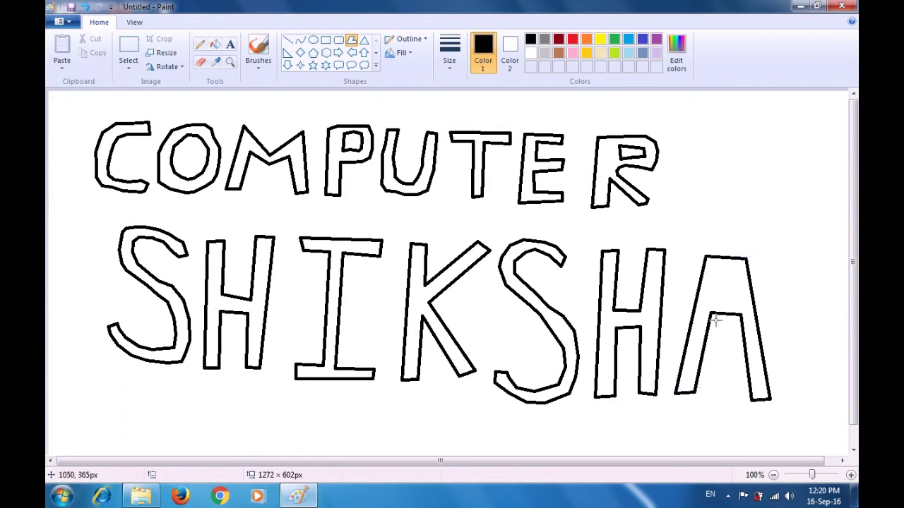
Draw a four-sided polygon about 42 × 60 px as the hole in the upper part of the letter A.
left_click_drag(713, 302, 739, 305)
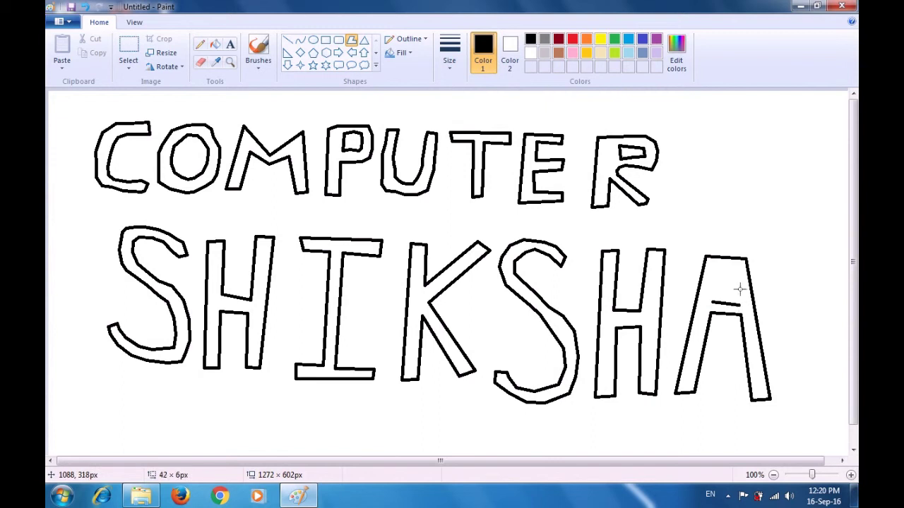
left_click(738, 270)
left_click(718, 267)
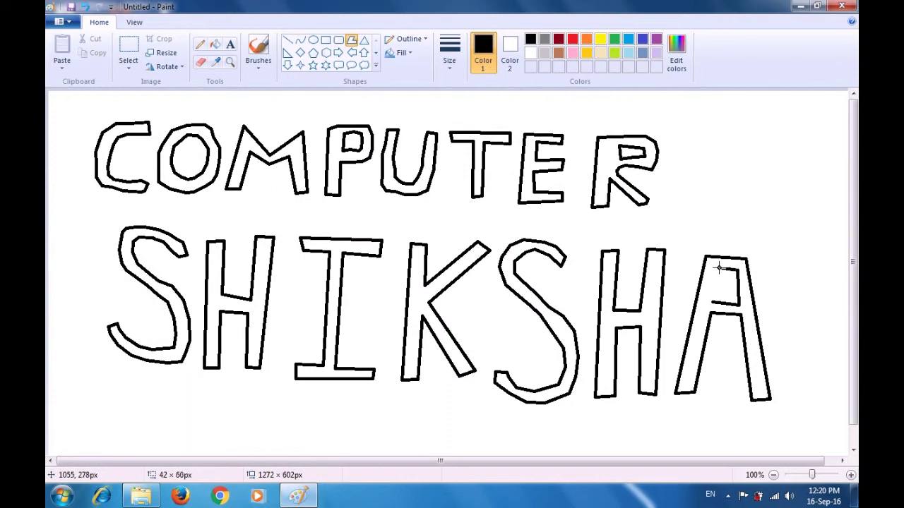
left_click(712, 301)
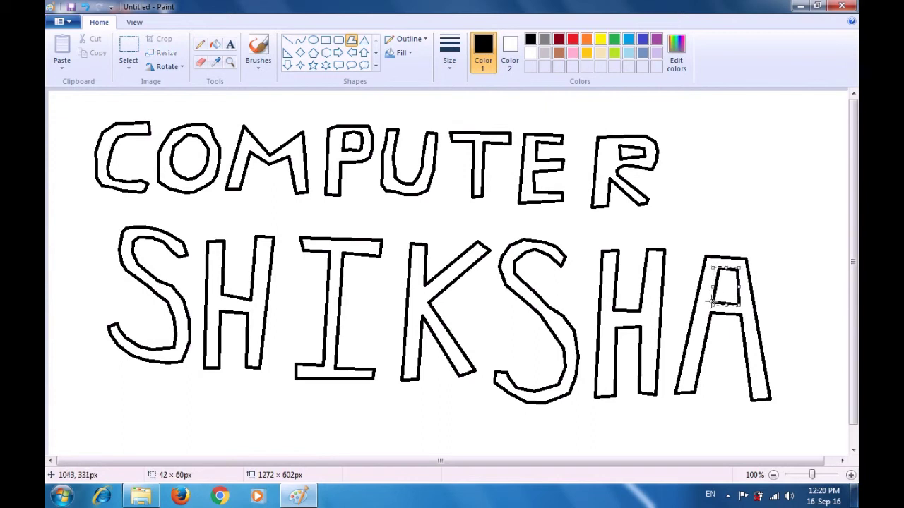
left_click(672, 216)
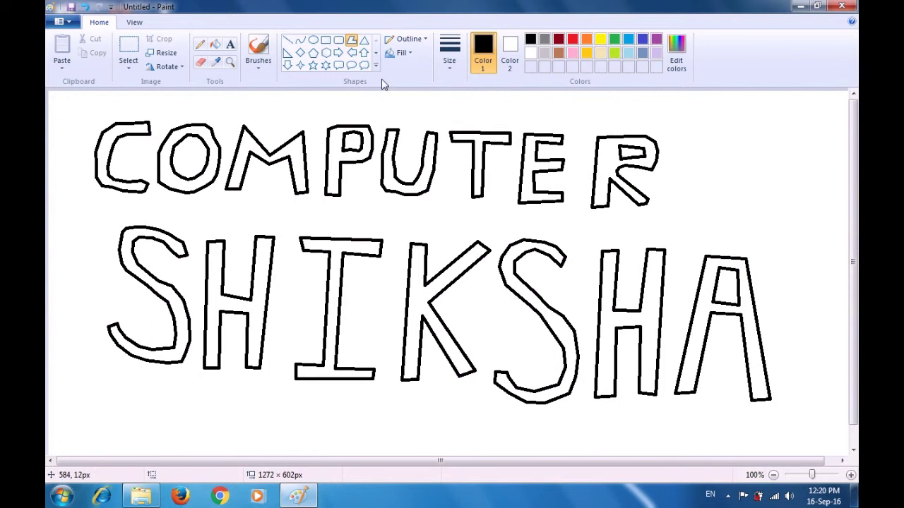
Fill the letter C of COMPUTER with yellow and the letter O with orange.
left_click(213, 44)
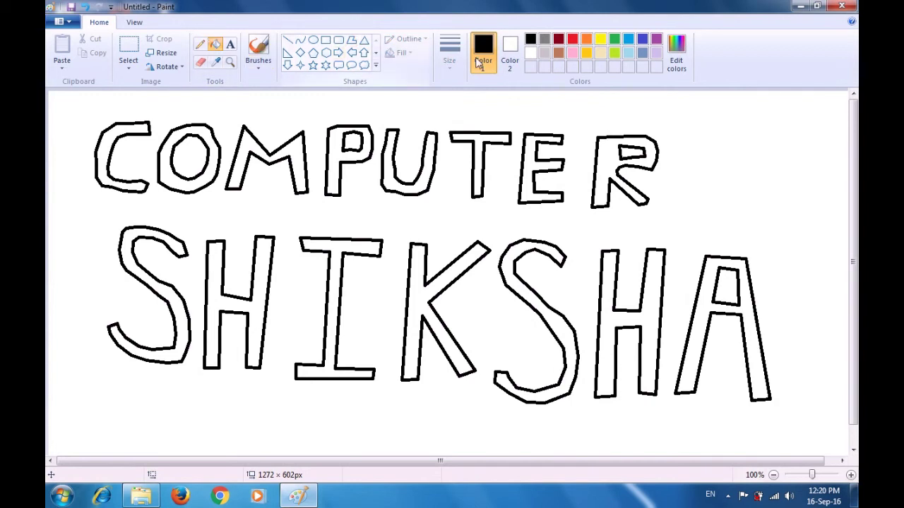
left_click(599, 41)
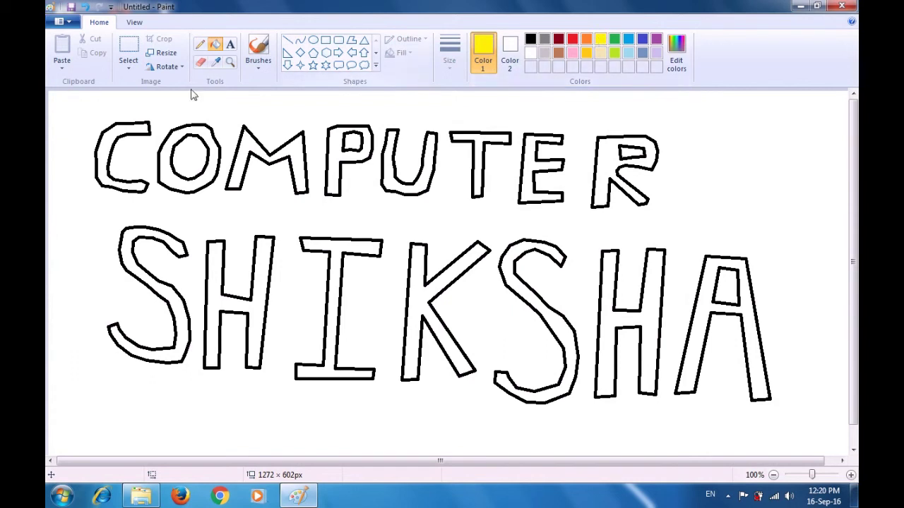
left_click(142, 128)
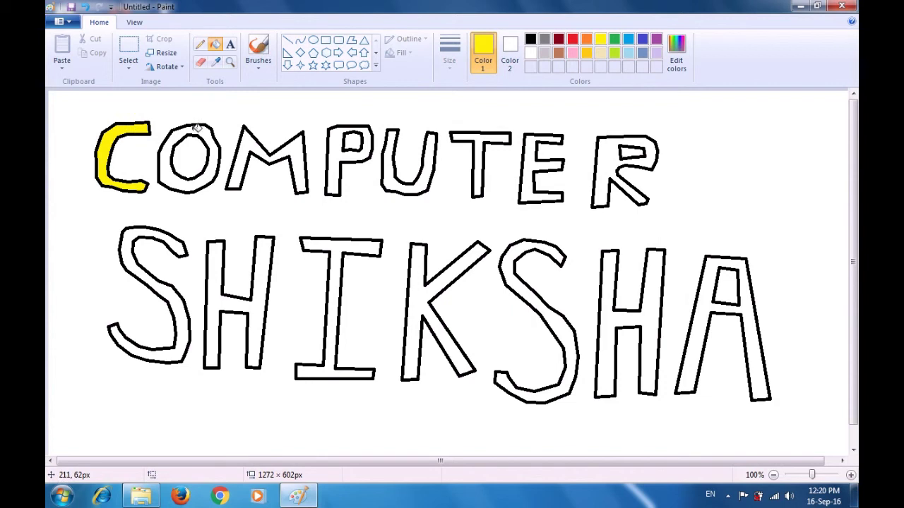
left_click(586, 39)
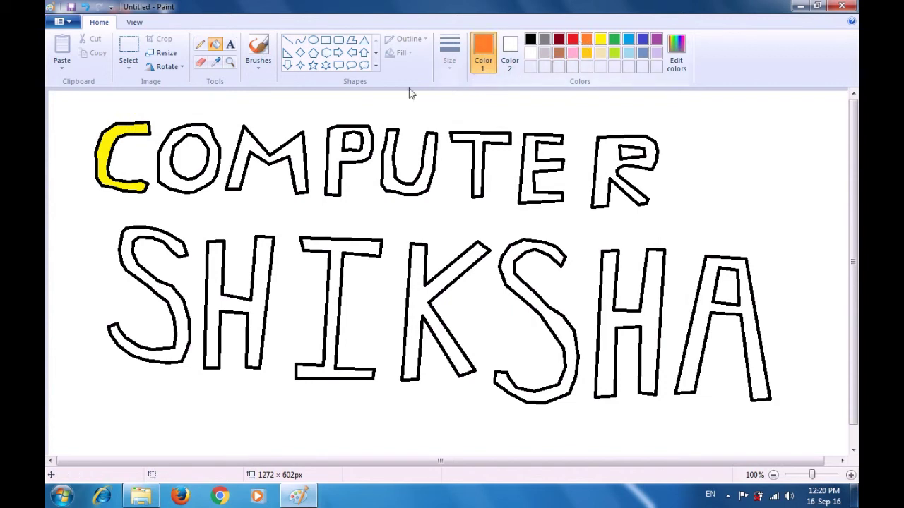
left_click(204, 129)
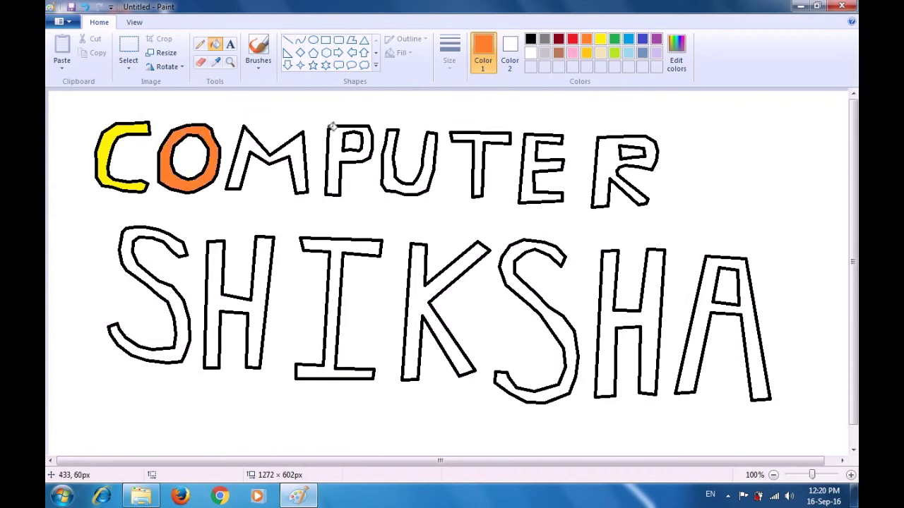
Fill the letter M of COMPUTER with pink and the letter P with purple, leaving the P's hole white.
left_click(573, 53)
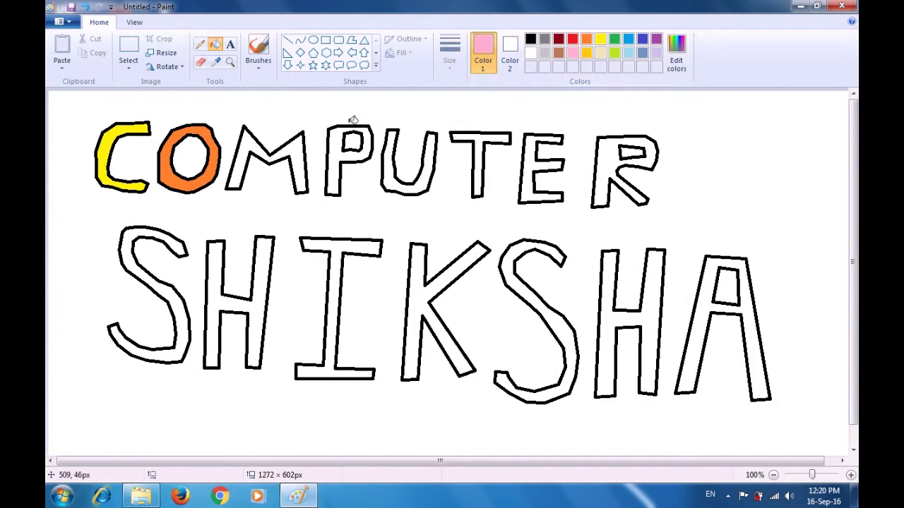
left_click(302, 144)
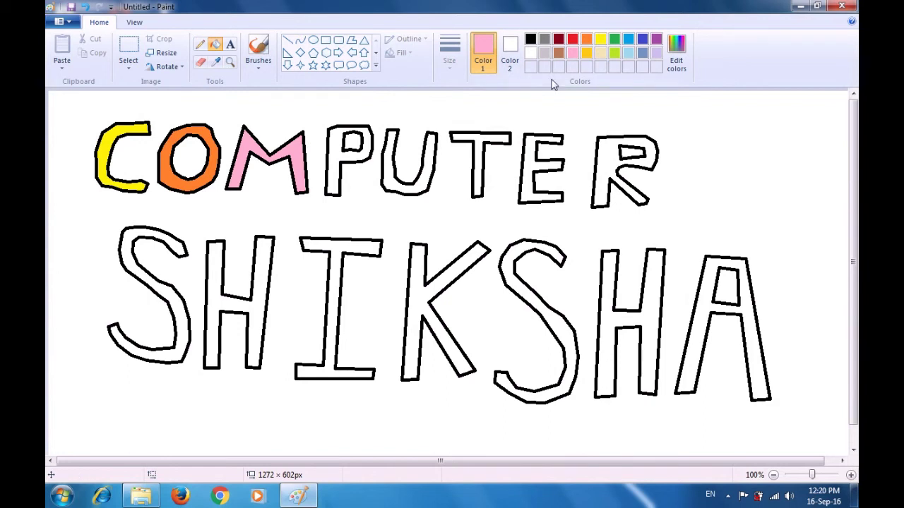
left_click(656, 40)
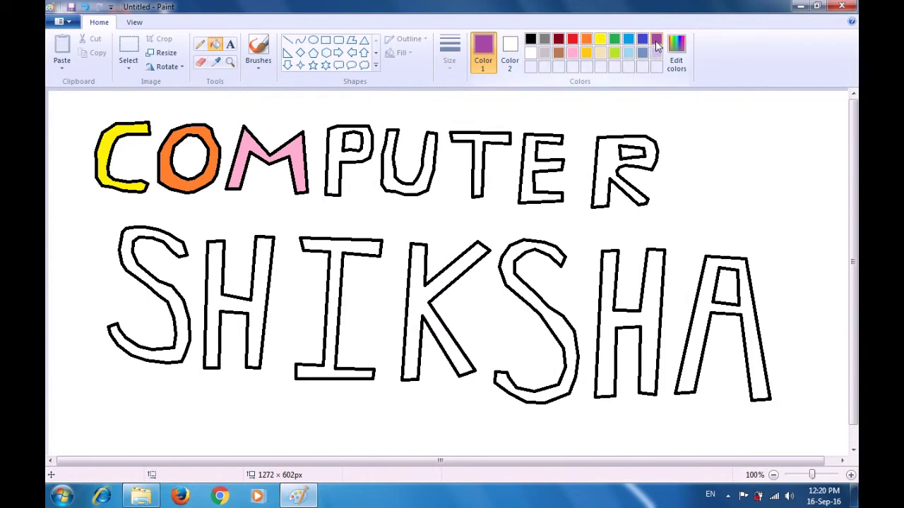
left_click(338, 138)
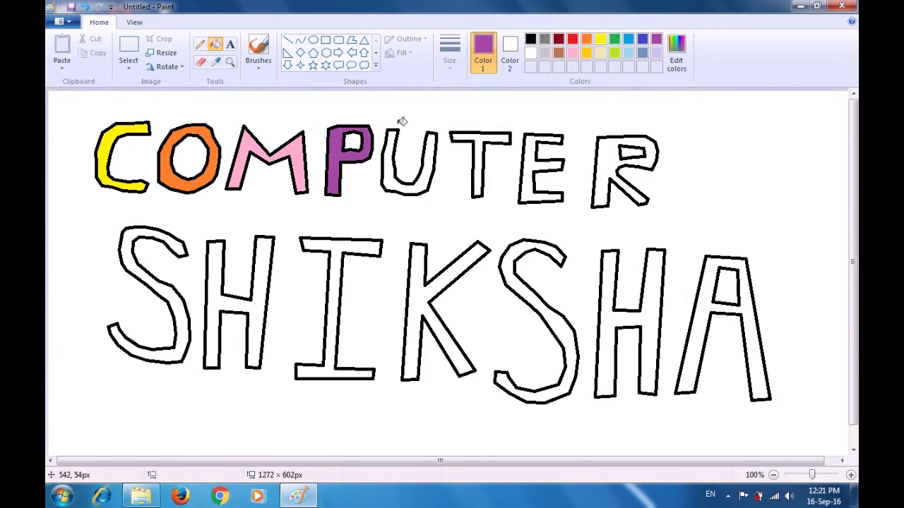
Fill the letter U of COMPUTER with black and the letter T with bright turquoise blue.
left_click(530, 39)
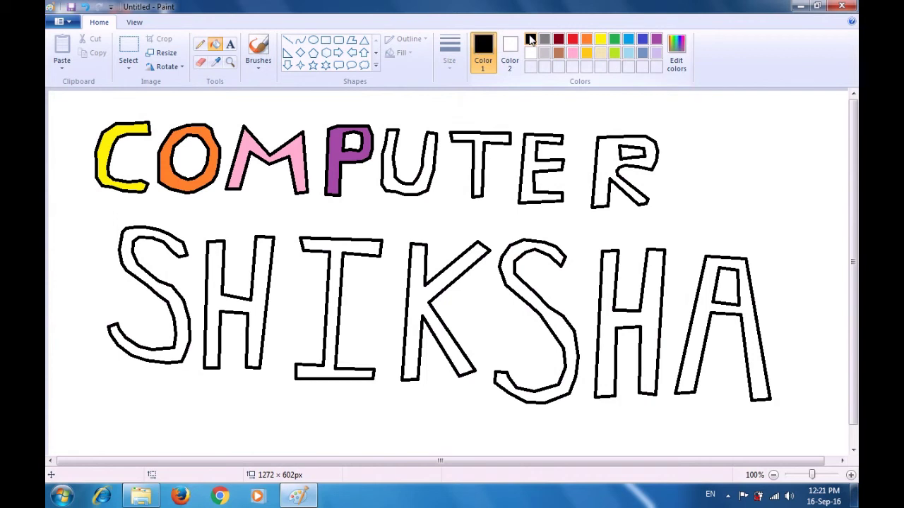
left_click(430, 150)
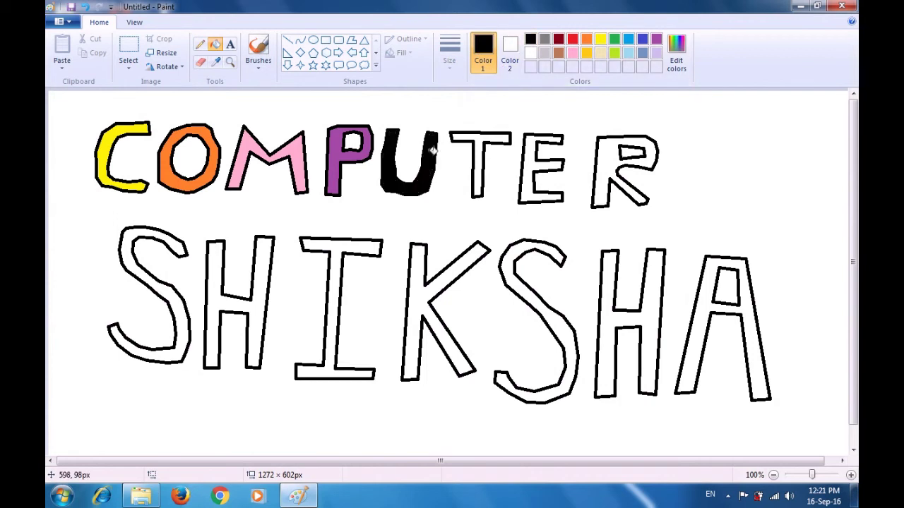
left_click(629, 40)
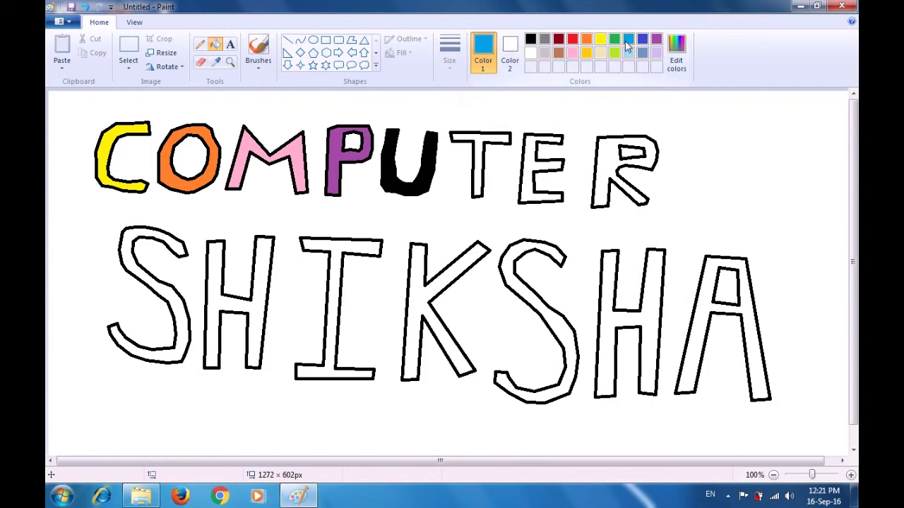
left_click(489, 139)
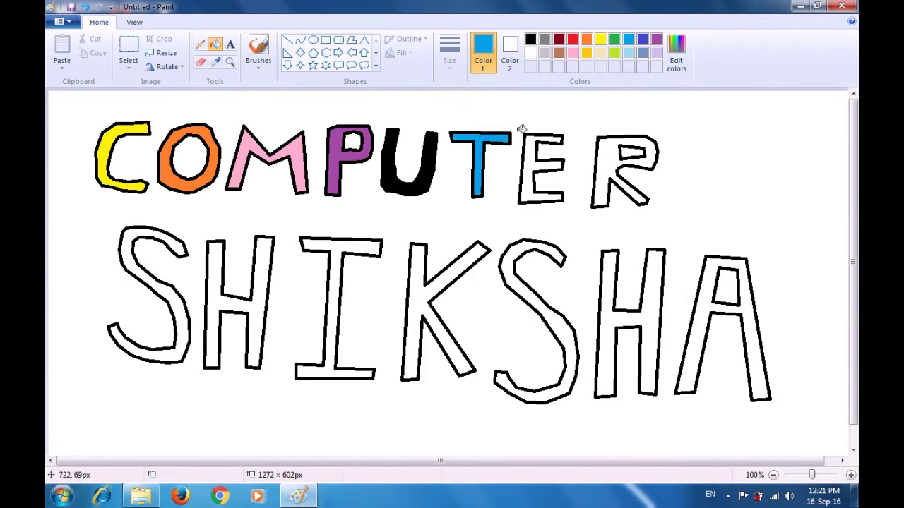
Fill the letter E of COMPUTER with blue-gray and the letter R with purple, leaving the R's hole white.
left_click(642, 54)
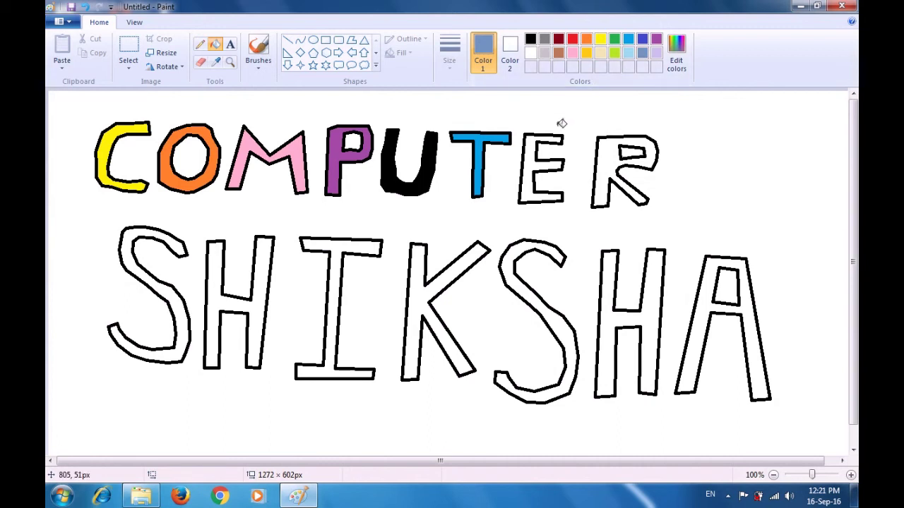
left_click(535, 160)
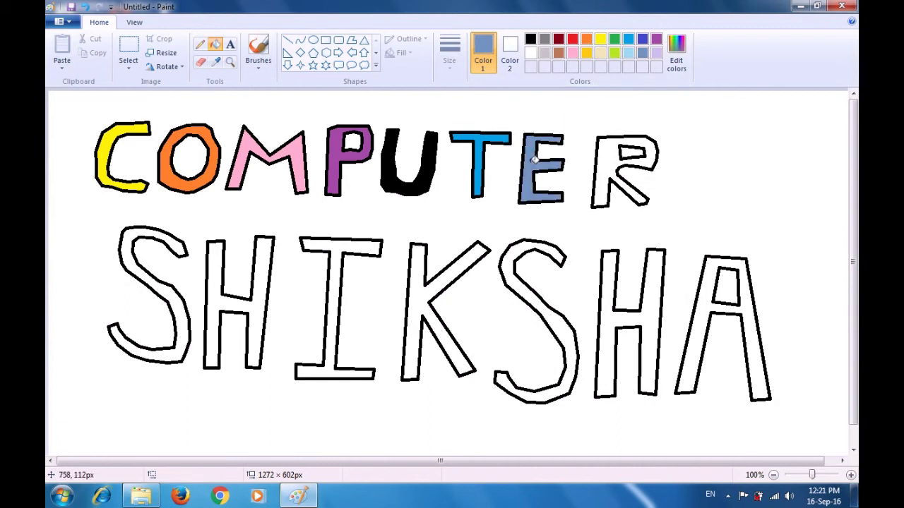
left_click(655, 42)
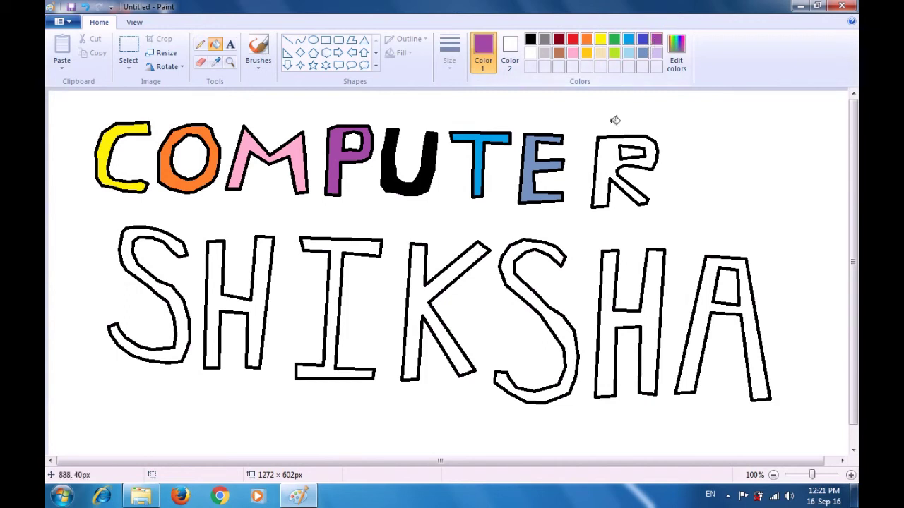
left_click(609, 150)
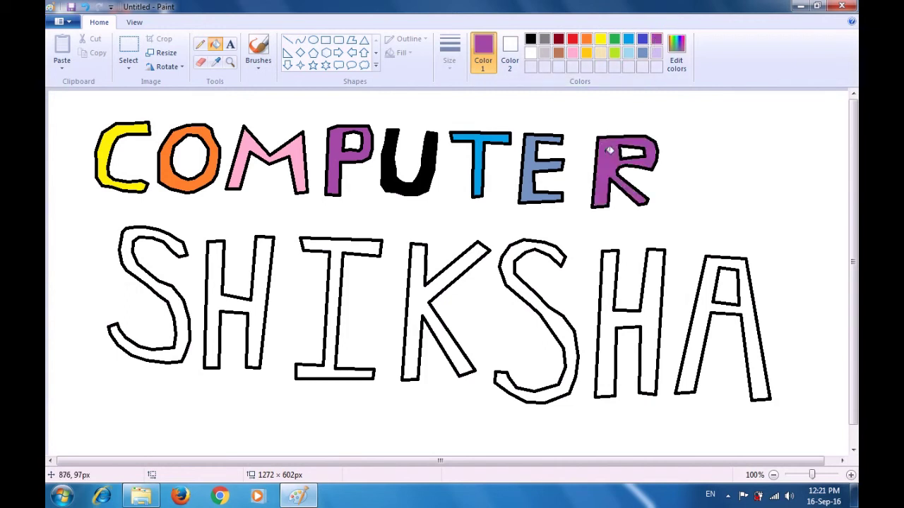
Fill the first S of SHIKSHA with dark red and the first H with dark gray.
left_click(557, 41)
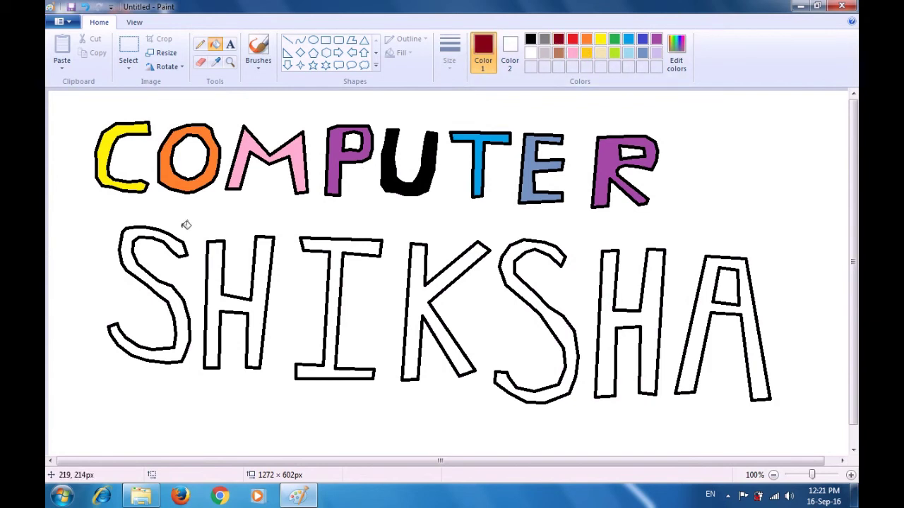
left_click(150, 230)
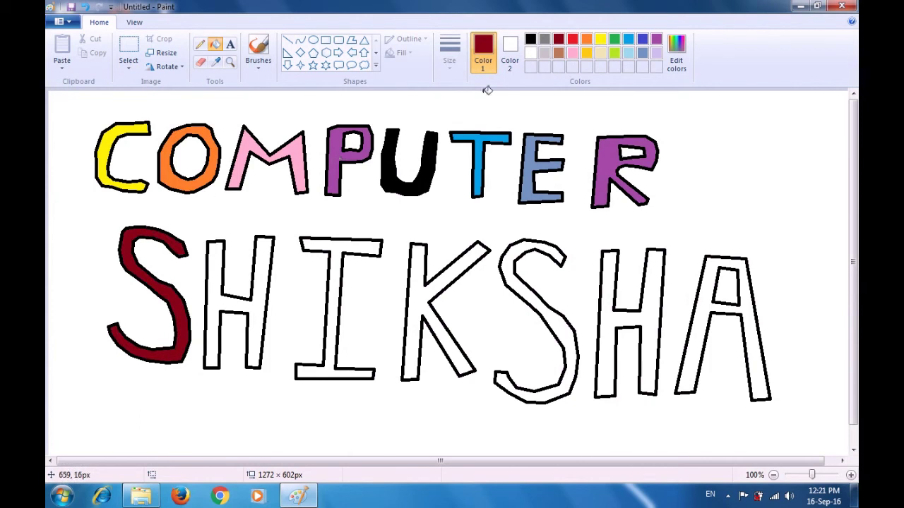
left_click(546, 40)
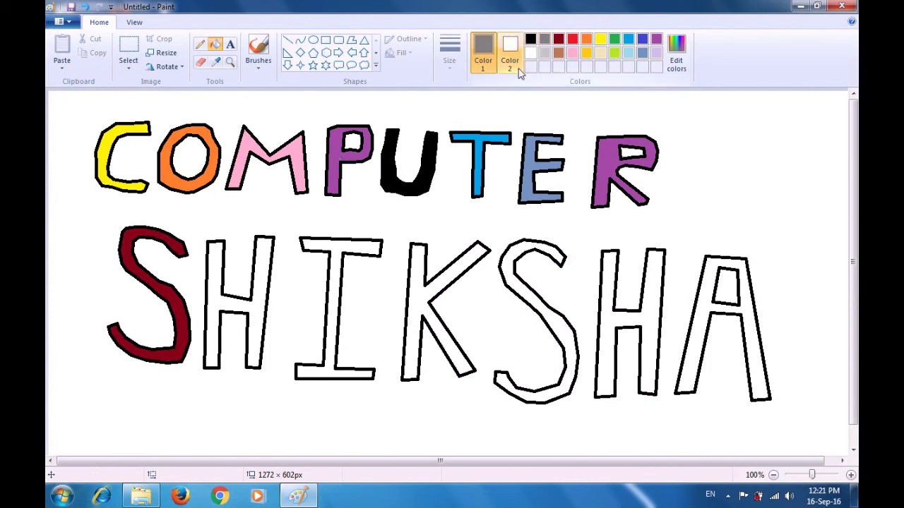
left_click(269, 244)
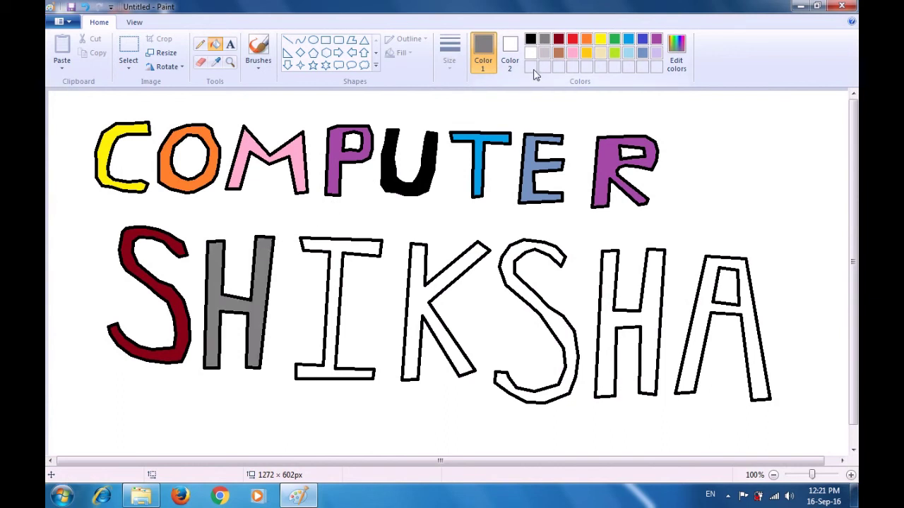
Fill the letter I of SHIKSHA with orange and the letter K with green.
left_click(586, 40)
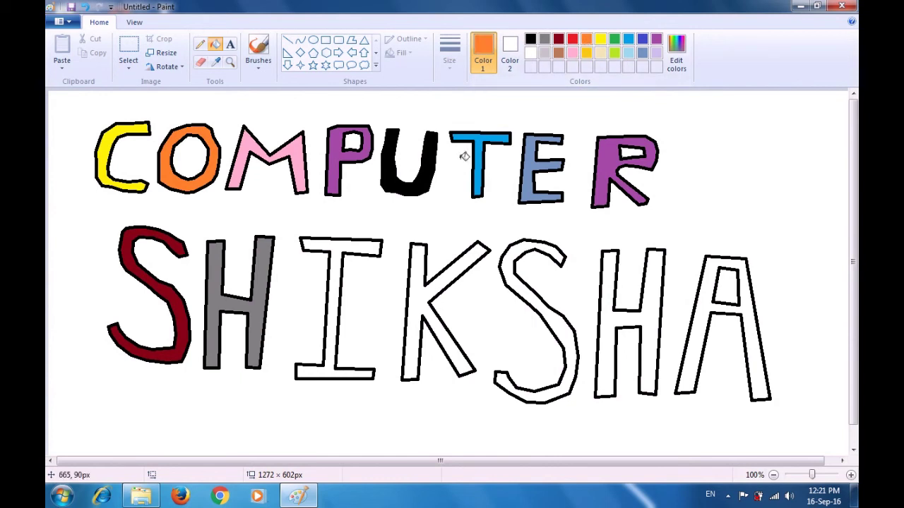
left_click(357, 244)
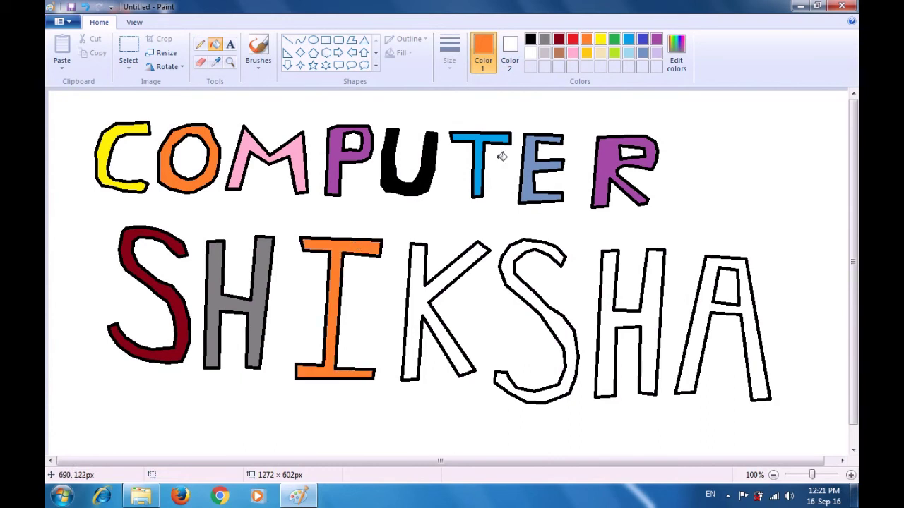
left_click(614, 39)
left_click(473, 255)
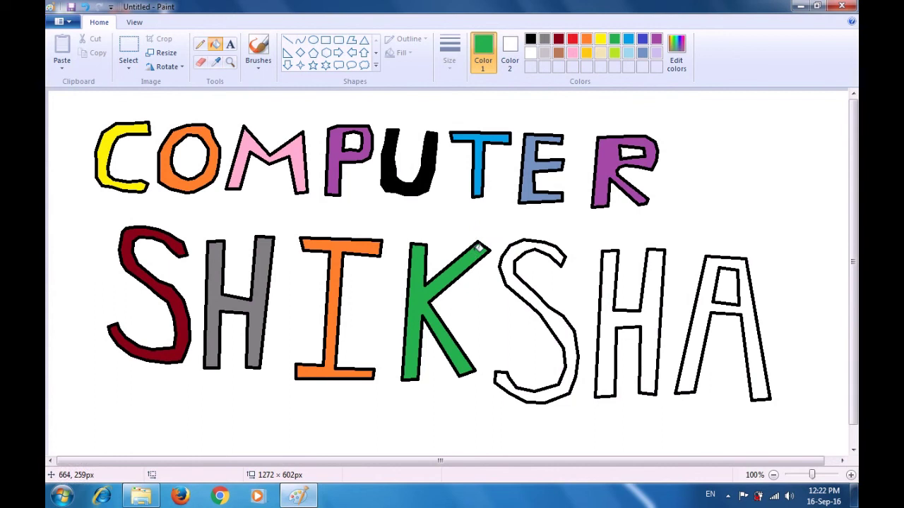
Fill the last three letters of SHIKSHA: the second S with brown, the second H with lavender and the A with light cream yellow.
left_click(558, 53)
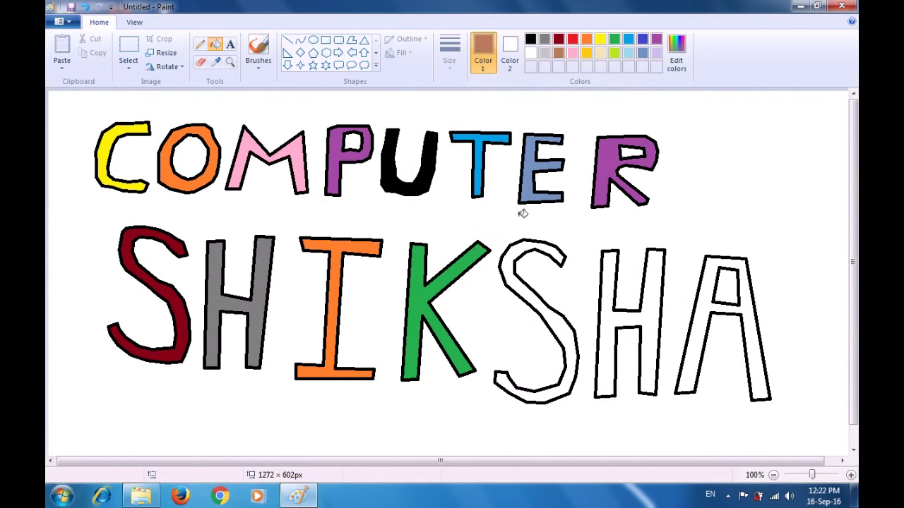
left_click(523, 247)
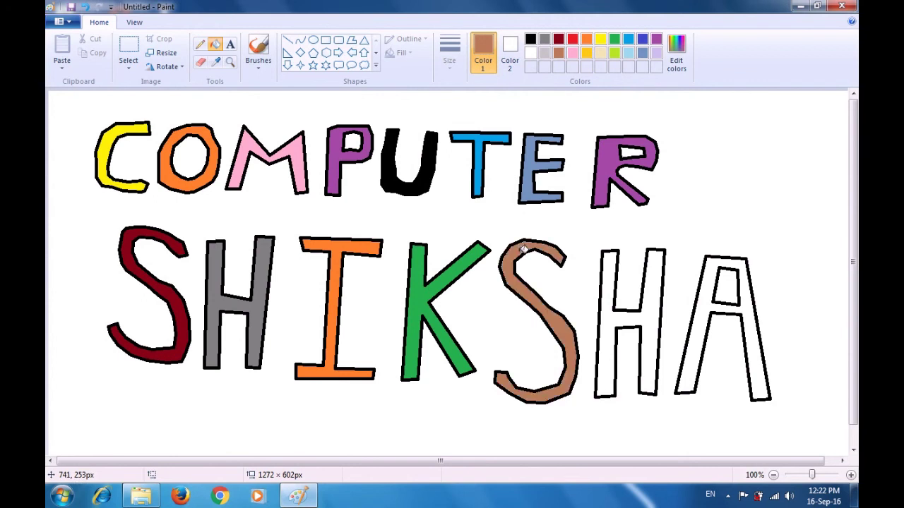
left_click(655, 54)
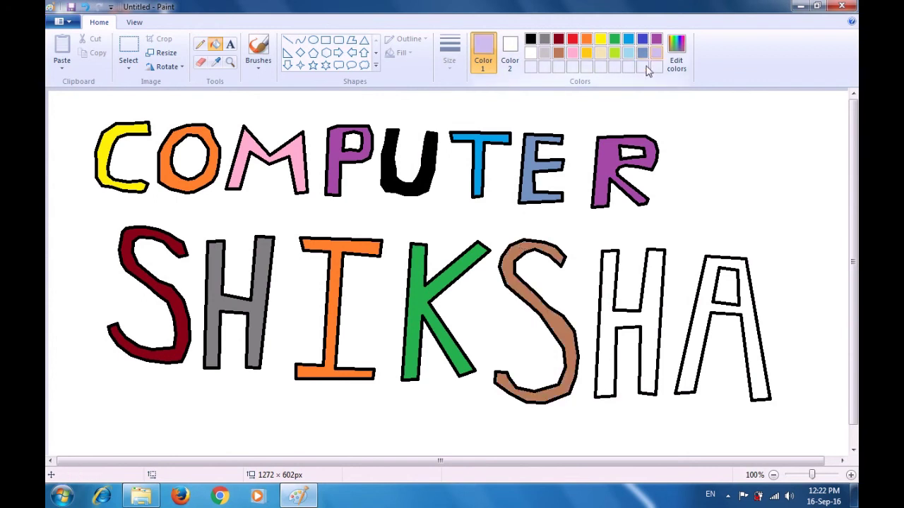
left_click(610, 279)
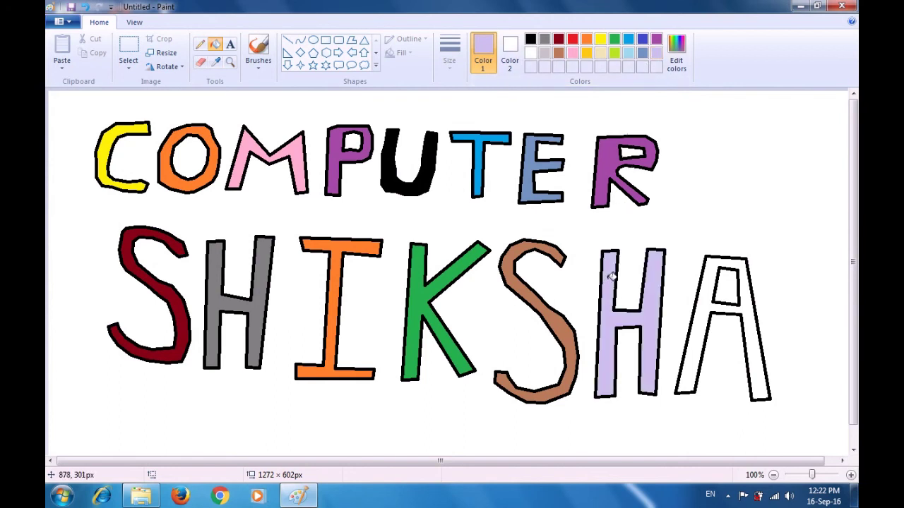
left_click(604, 53)
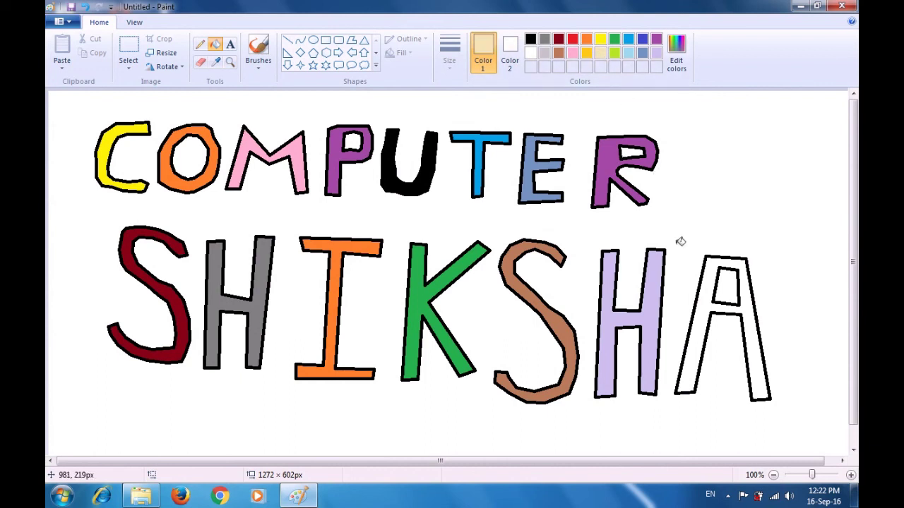
left_click(709, 303)
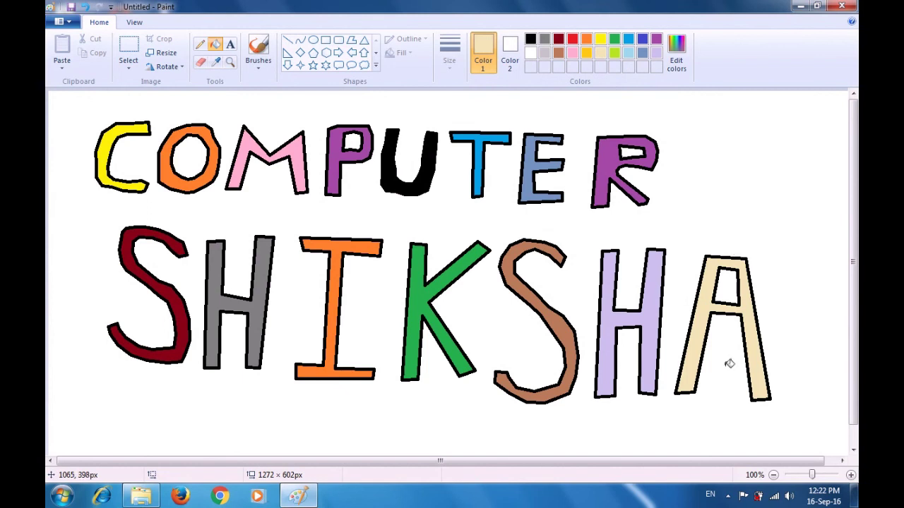
left_click(731, 496)
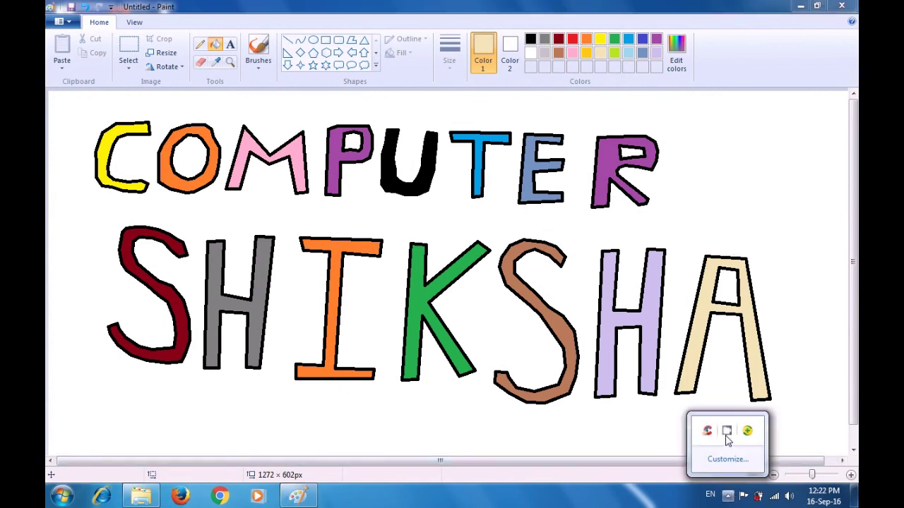